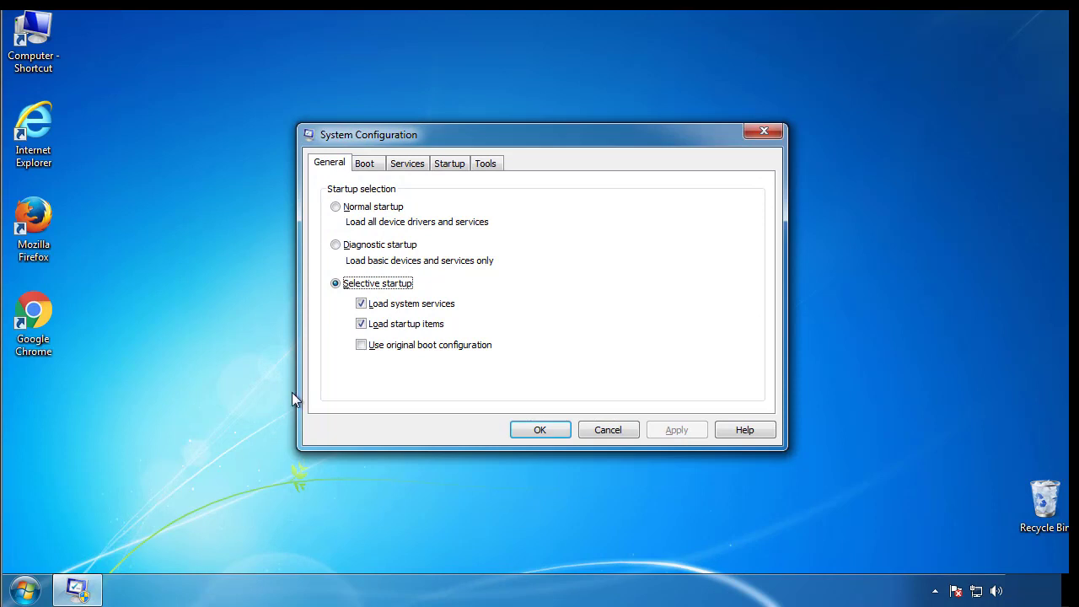
# Enable Minimal Safe boot on the msconfig Boot tab and restart into Safe Mode
pyautogui.click(360, 165)
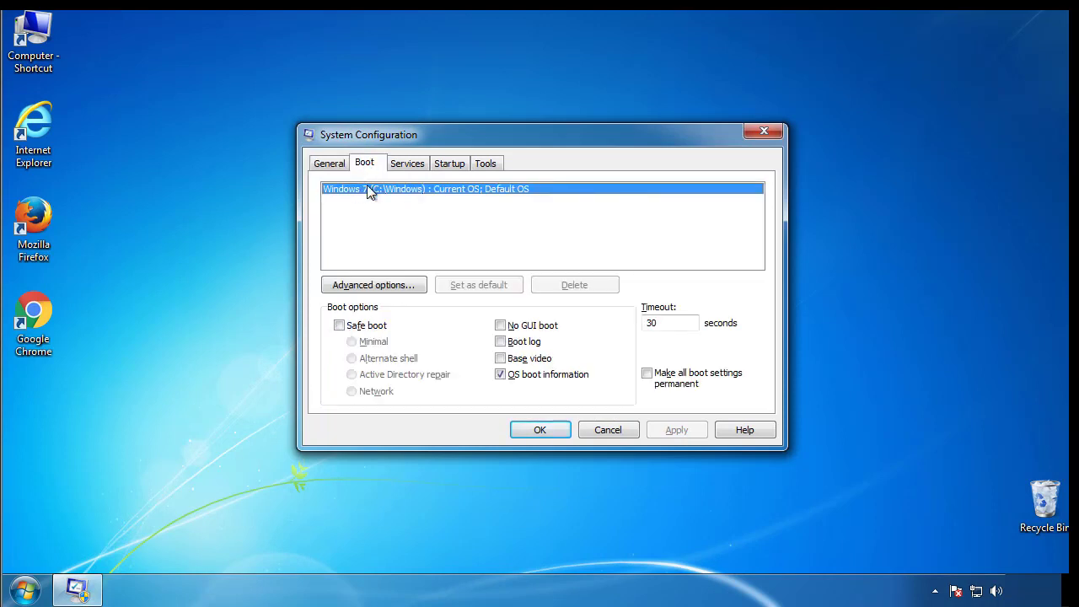
pyautogui.click(339, 326)
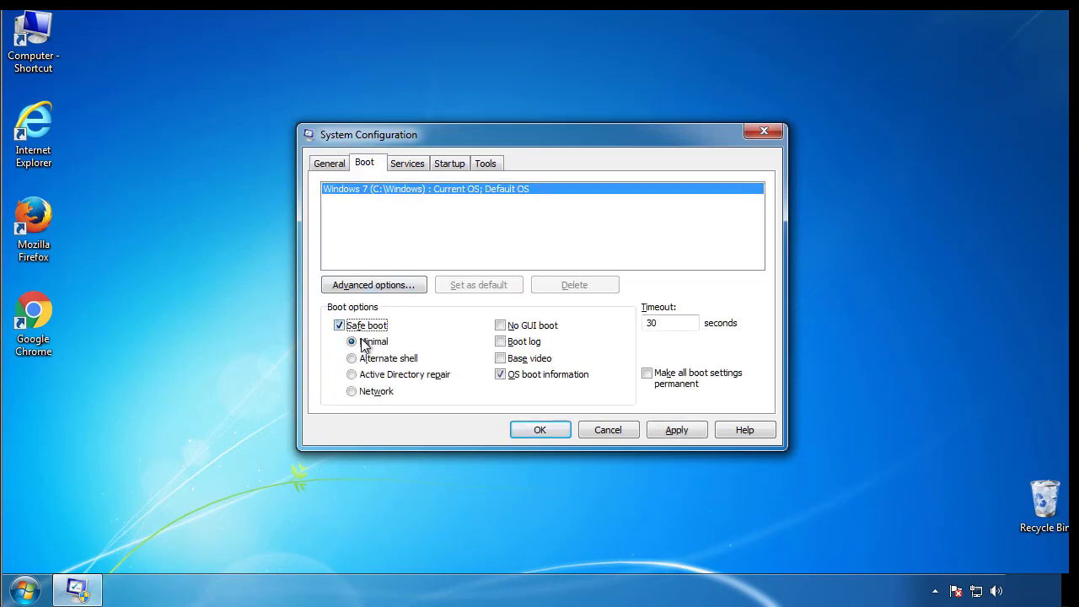
pyautogui.click(547, 430)
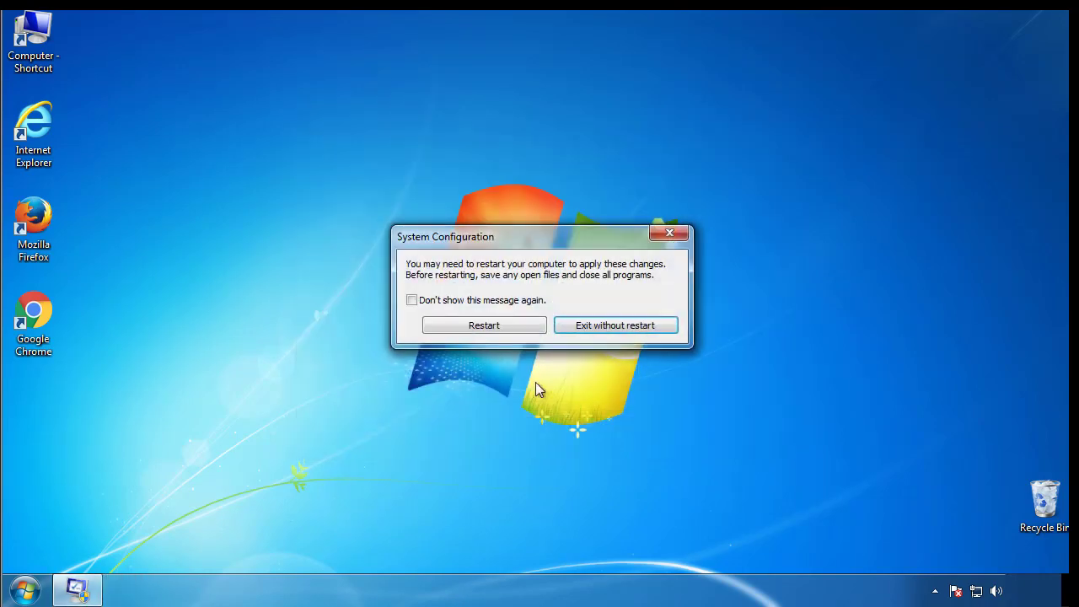
pyautogui.click(489, 325)
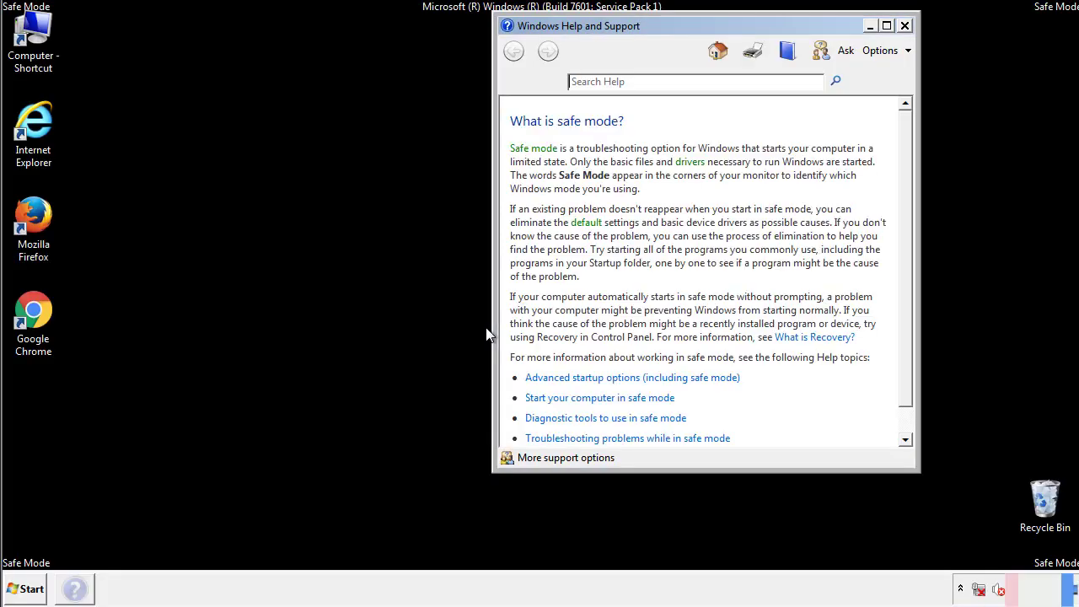
# Close Help and Support, then keep 'Show hidden files, folders, and drives' enabled in Folder Options
pyautogui.click(905, 25)
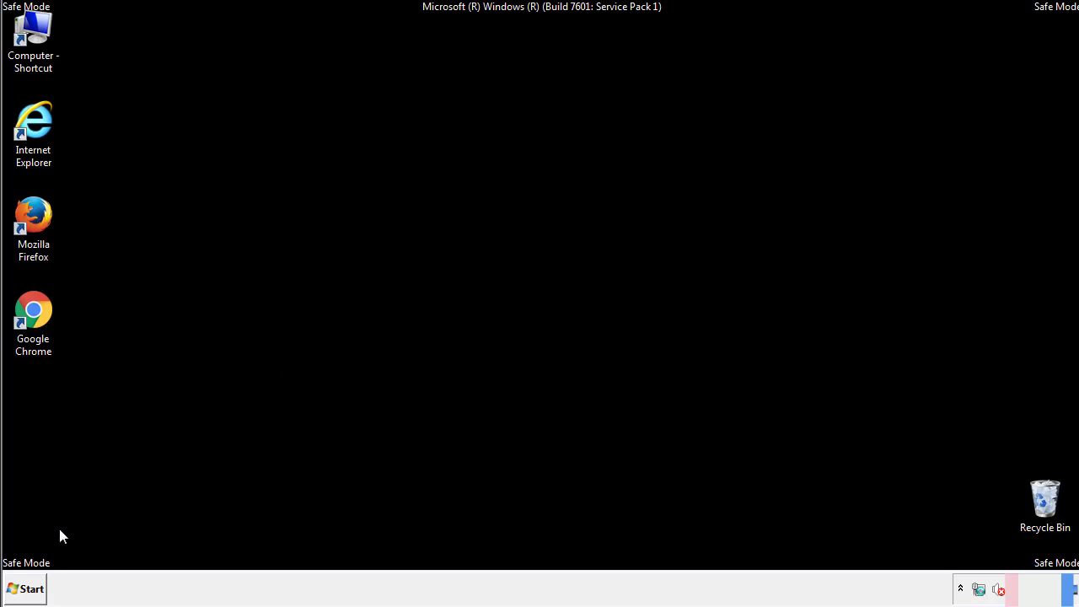
pyautogui.click(25, 588)
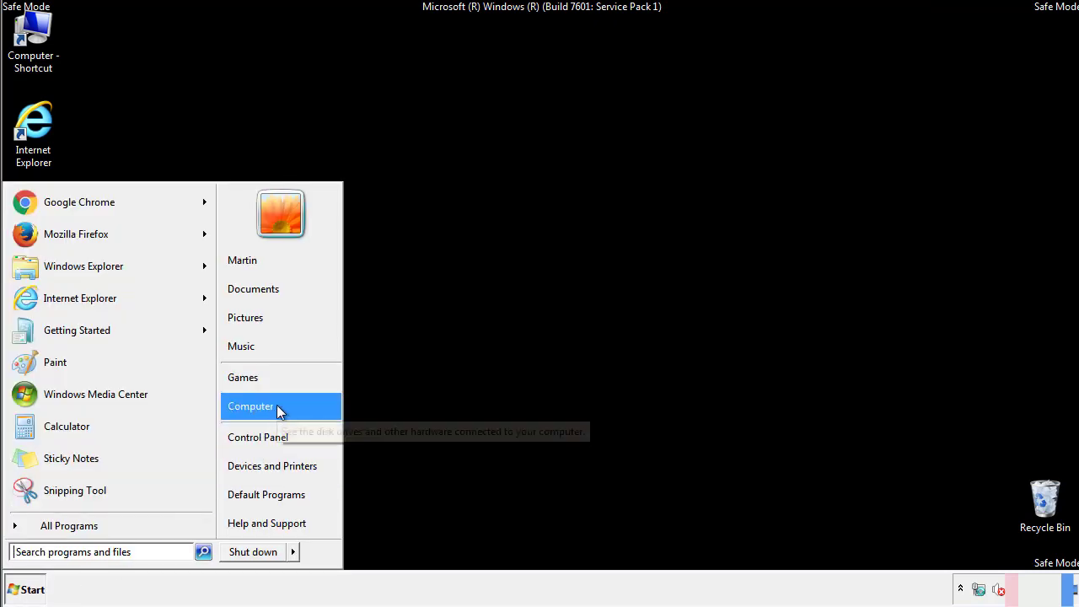
pyautogui.click(268, 434)
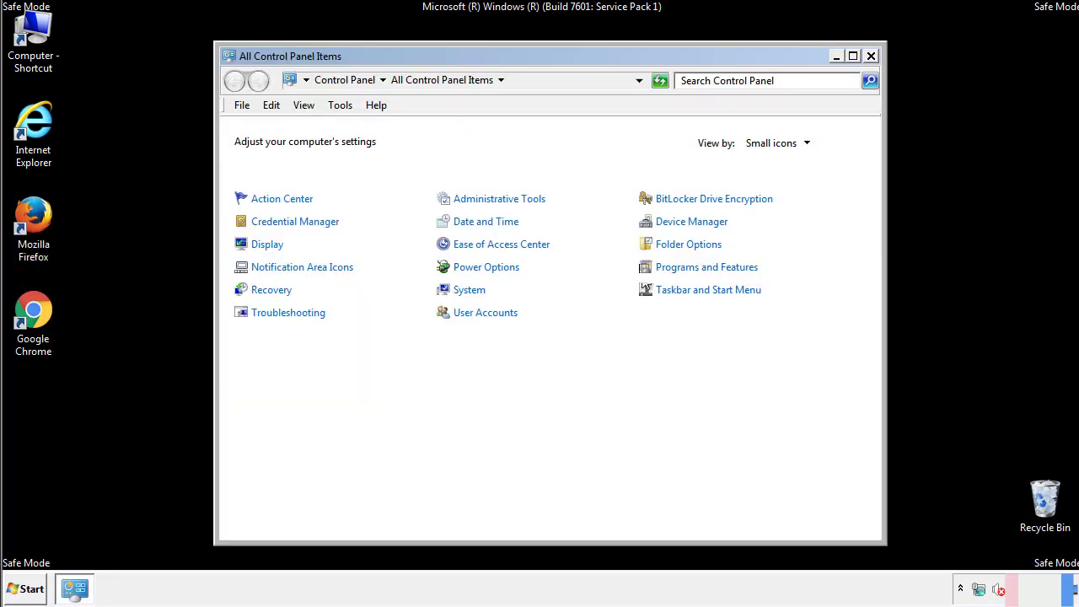
pyautogui.click(691, 244)
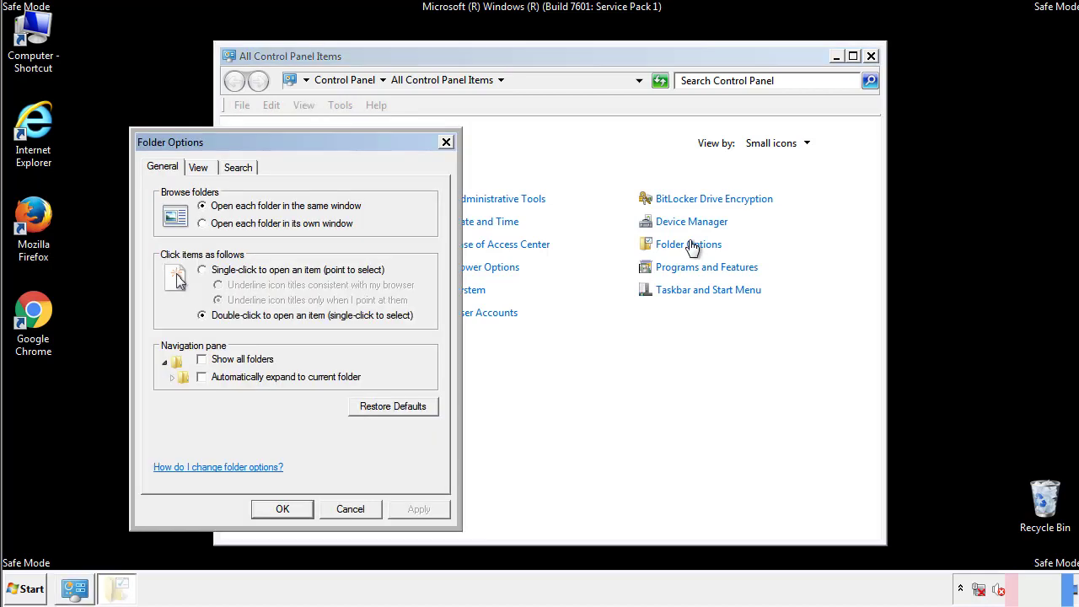
pyautogui.click(199, 168)
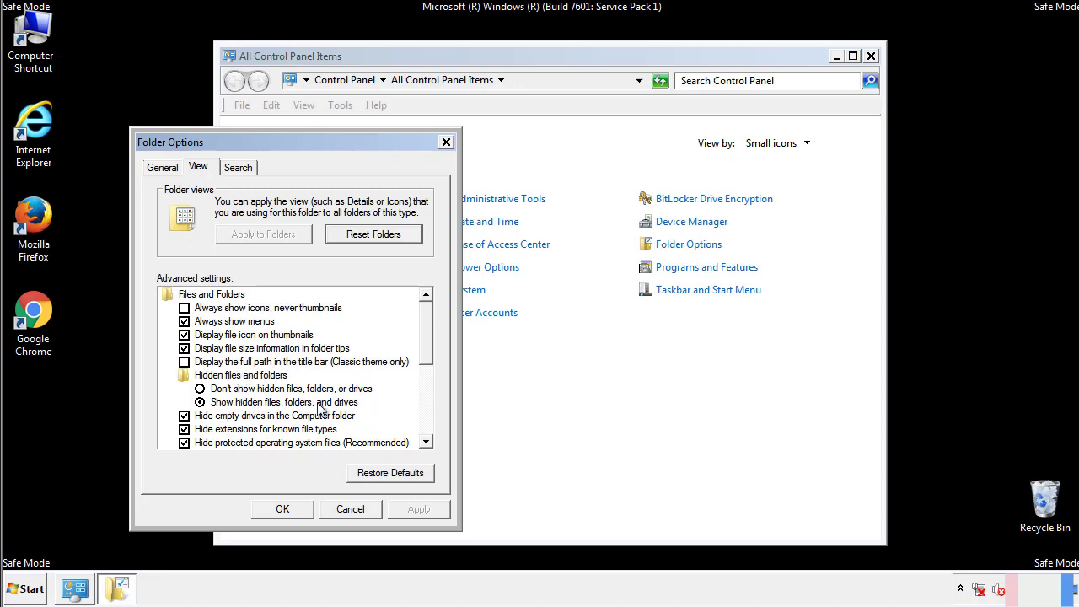
pyautogui.click(285, 509)
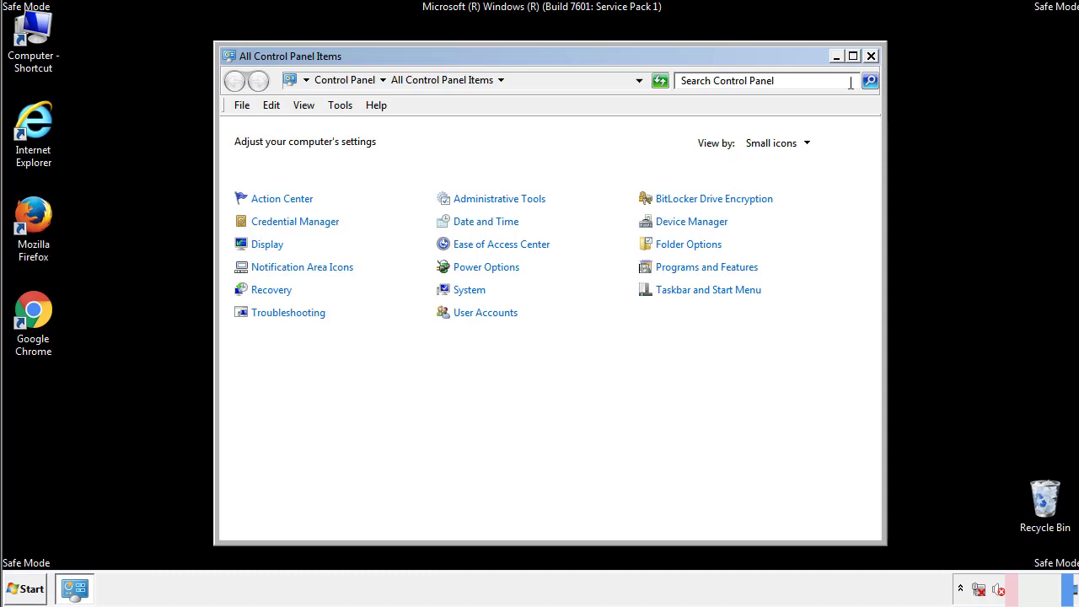
pyautogui.click(871, 56)
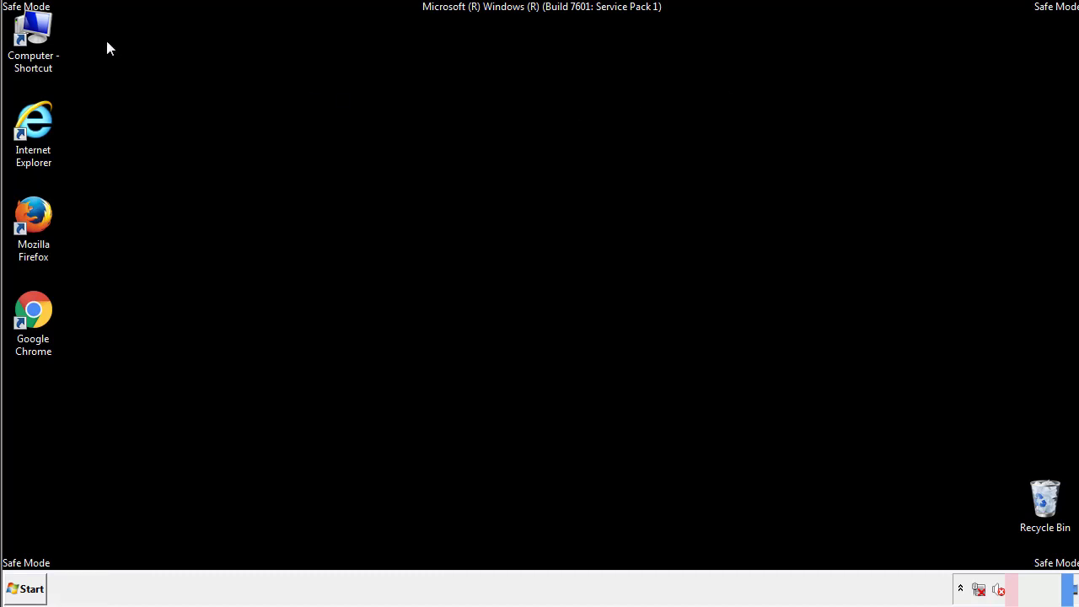
# Browse from Computer into the Local Disk (C:)\Windows folder
pyautogui.doubleClick(34, 38)
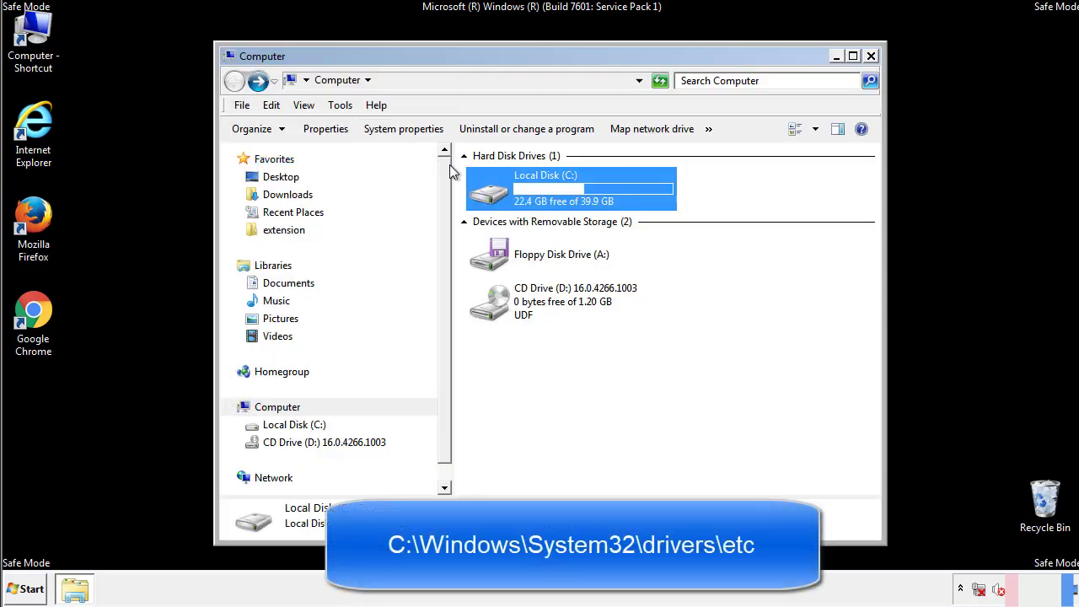
pyautogui.doubleClick(498, 192)
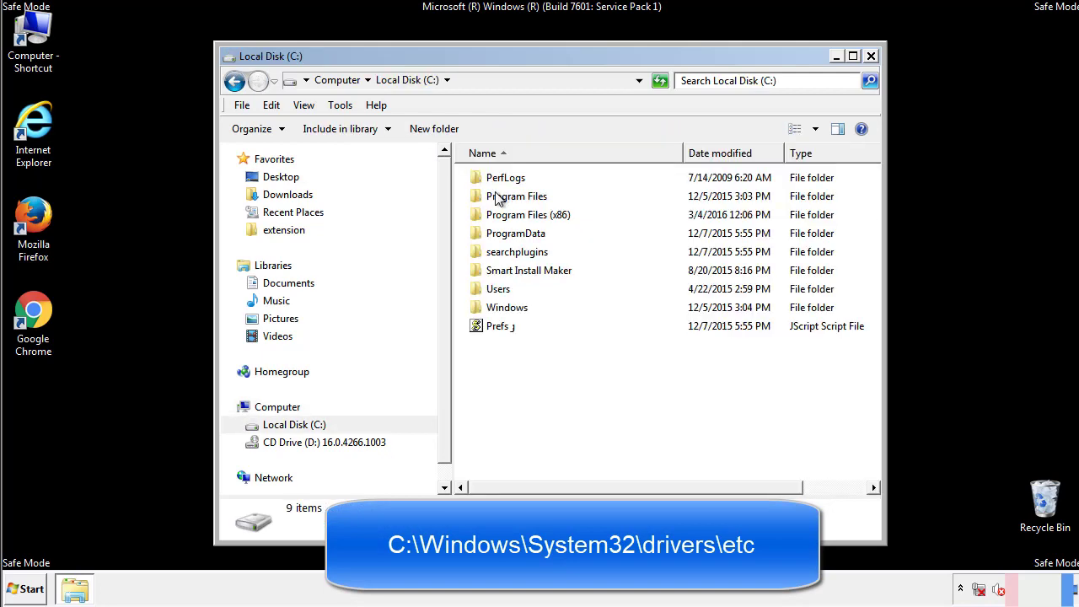
pyautogui.click(493, 309)
pyautogui.doubleClick(493, 308)
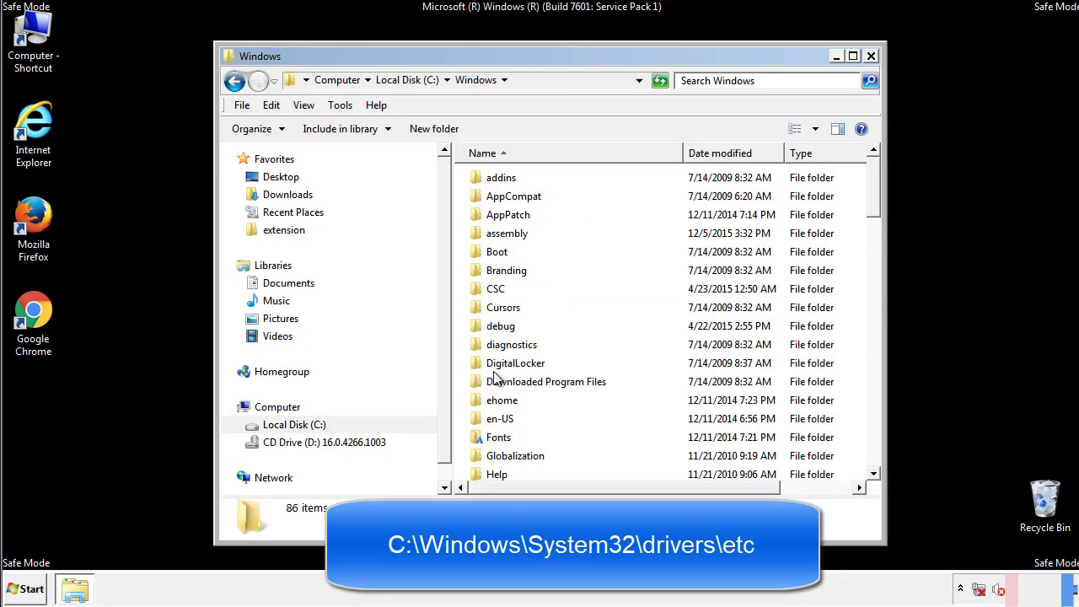
pyautogui.scroll(-4, 494, 379)
pyautogui.scroll(-5, 498, 382)
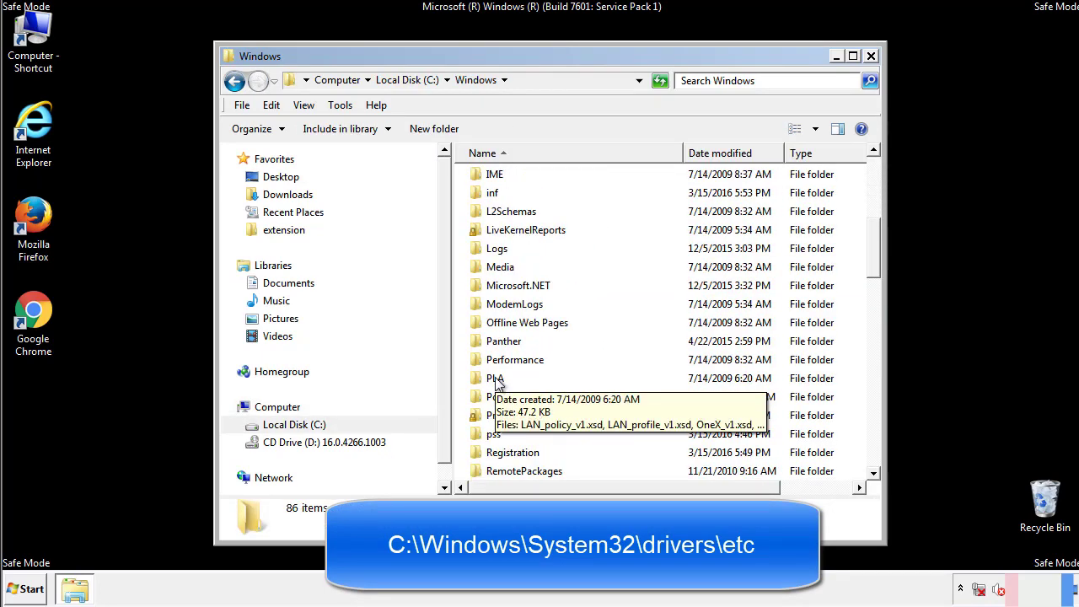
pyautogui.scroll(-2, 497, 381)
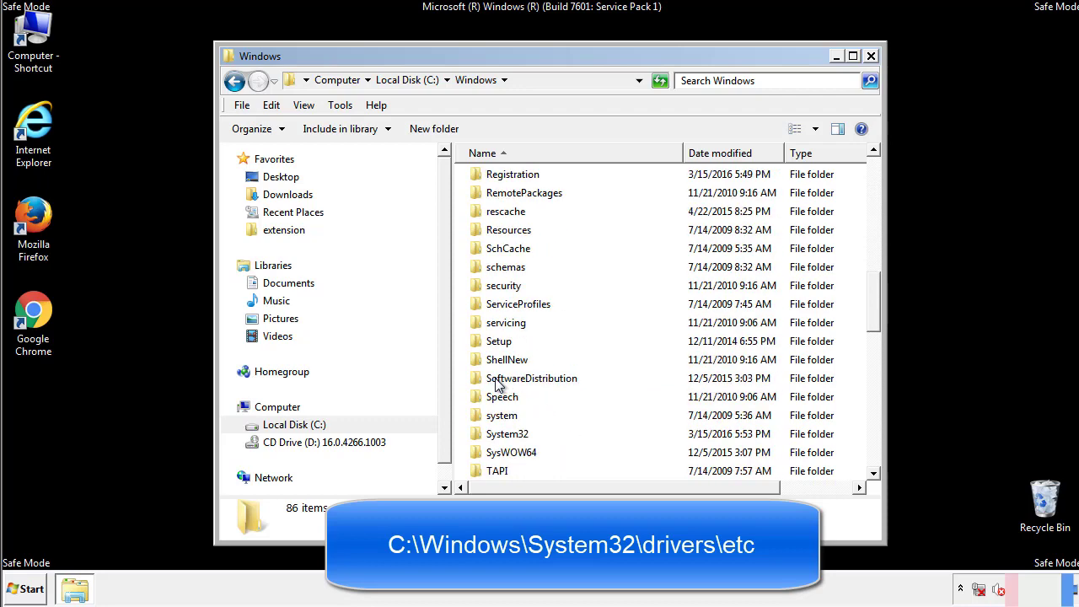
# Continue into System32\drivers\etc and open the hosts file, bringing up Open with
pyautogui.doubleClick(501, 431)
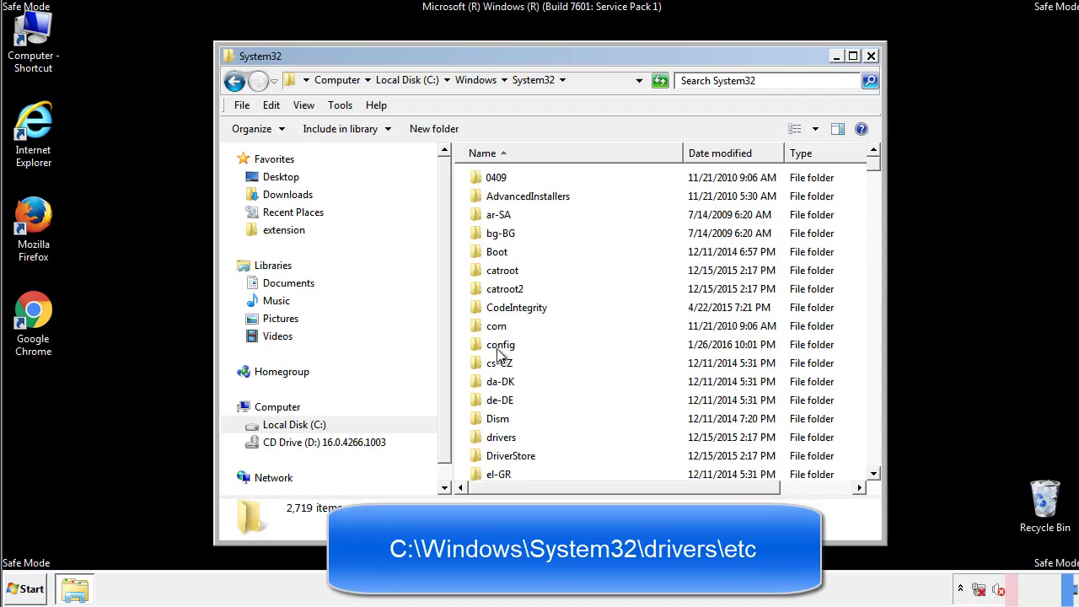
pyautogui.click(501, 440)
pyautogui.doubleClick(499, 440)
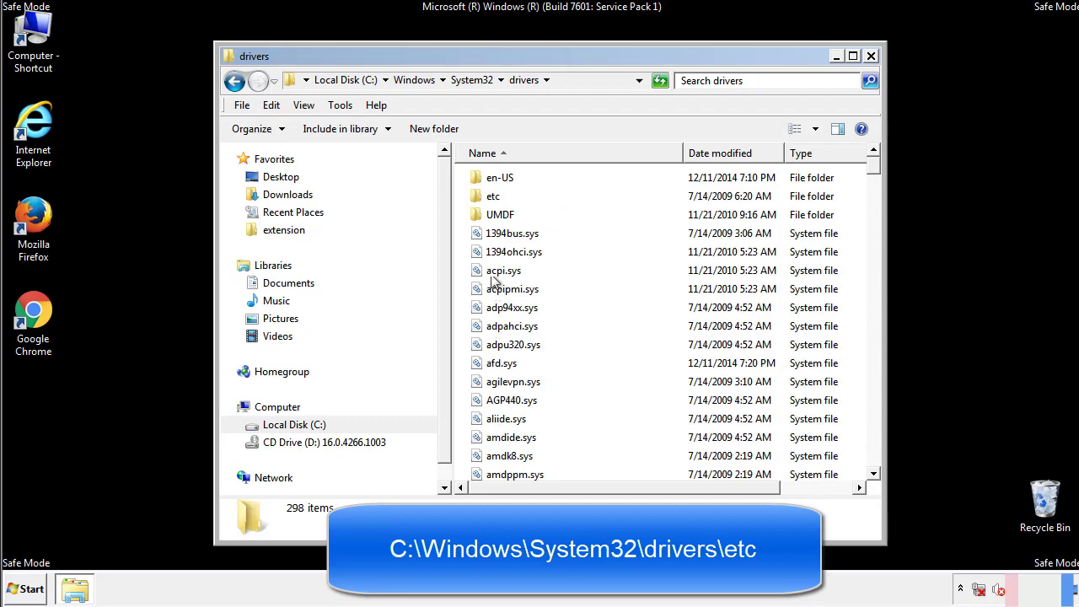
pyautogui.doubleClick(491, 195)
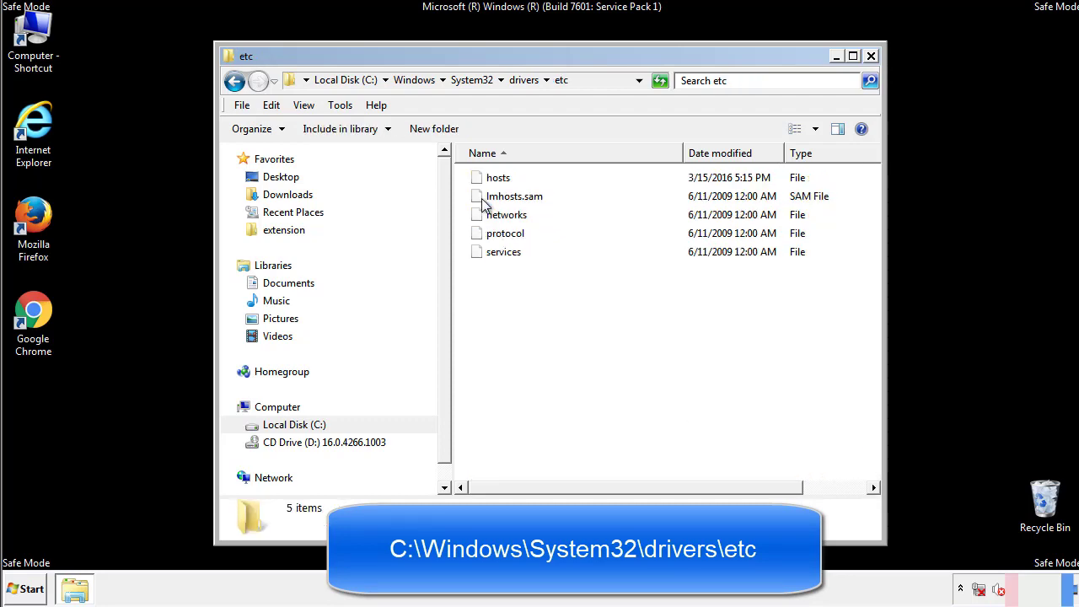
pyautogui.doubleClick(496, 178)
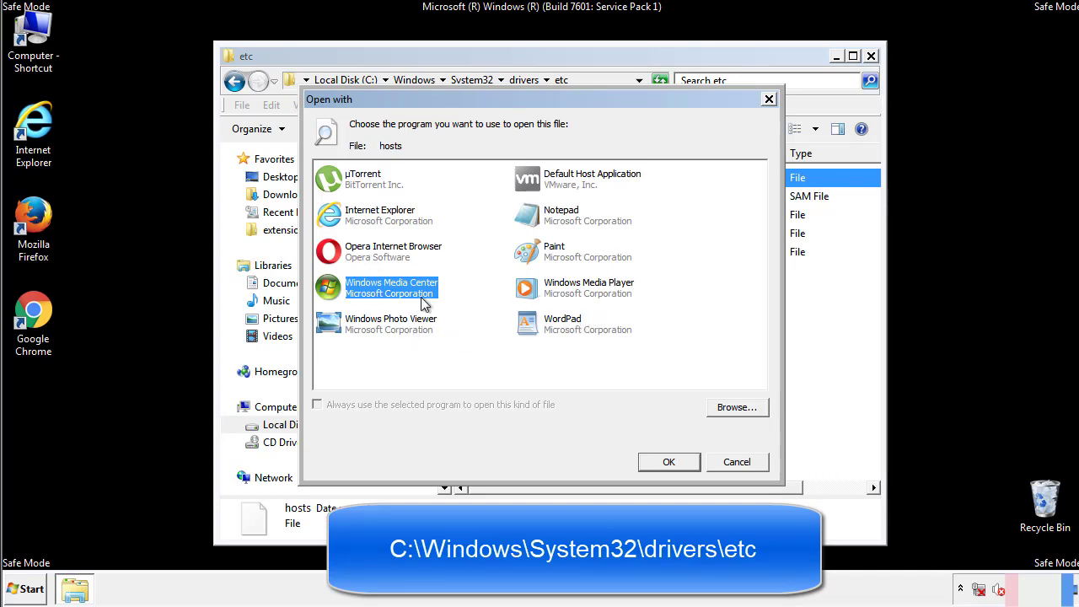
# Open hosts in Notepad and bring its window fully on screen
pyautogui.click(546, 218)
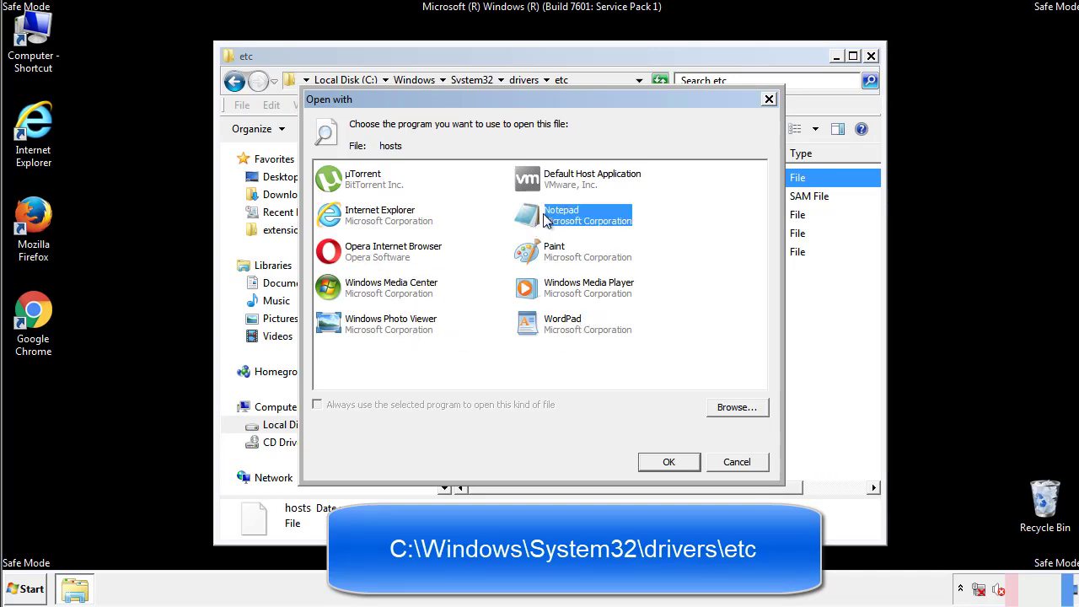
pyautogui.click(666, 460)
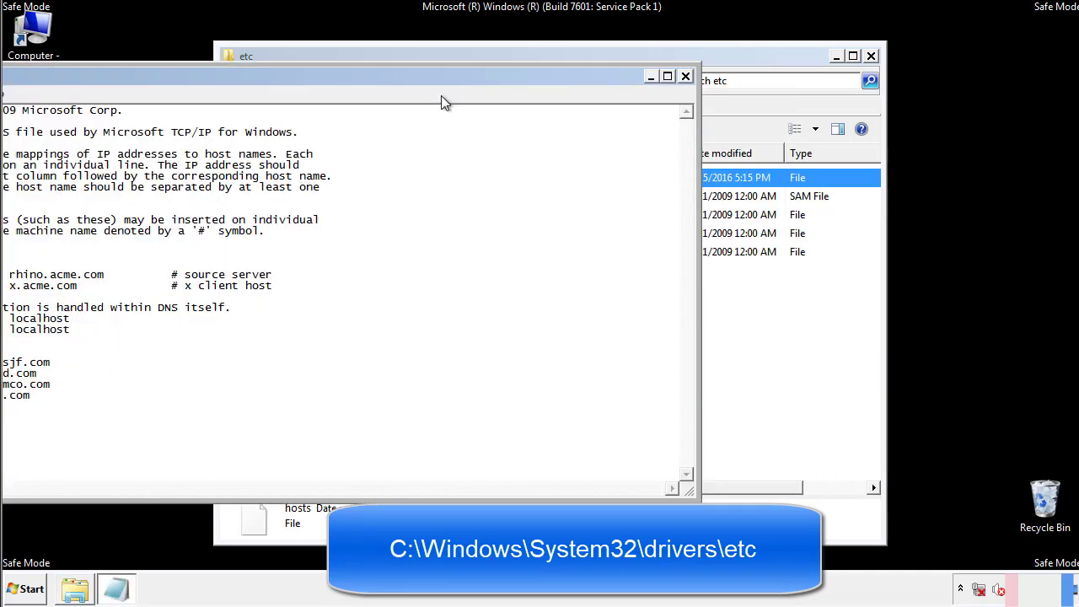
pyautogui.moveTo(440, 76); pyautogui.dragTo(686, 92)
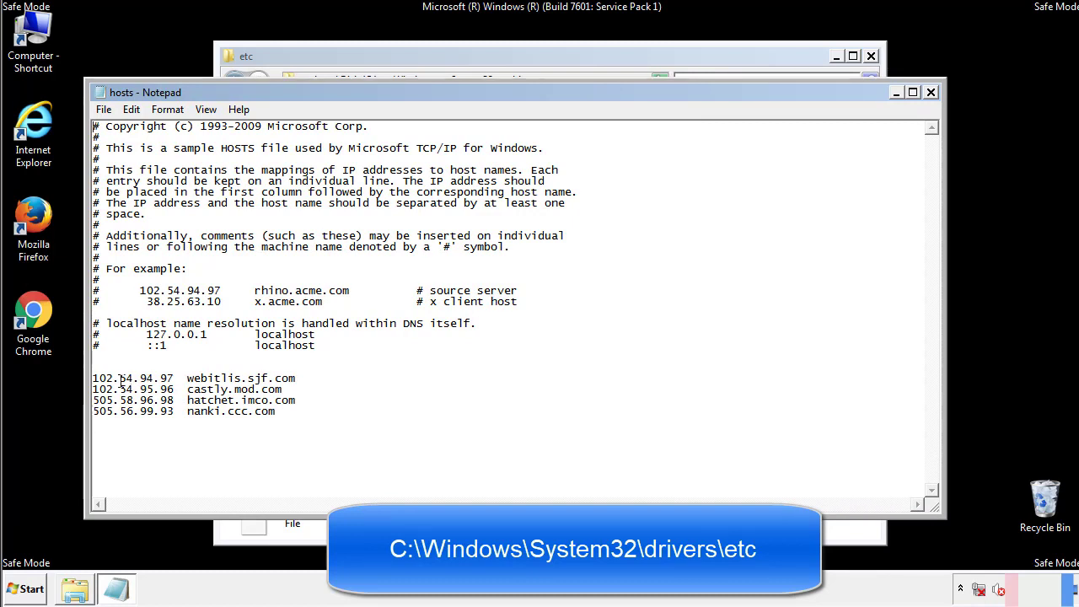
# Delete the four suspicious redirect entries from hosts and save the file
pyautogui.moveTo(302, 413); pyautogui.dragTo(93, 368)
pyautogui.press('Delete')
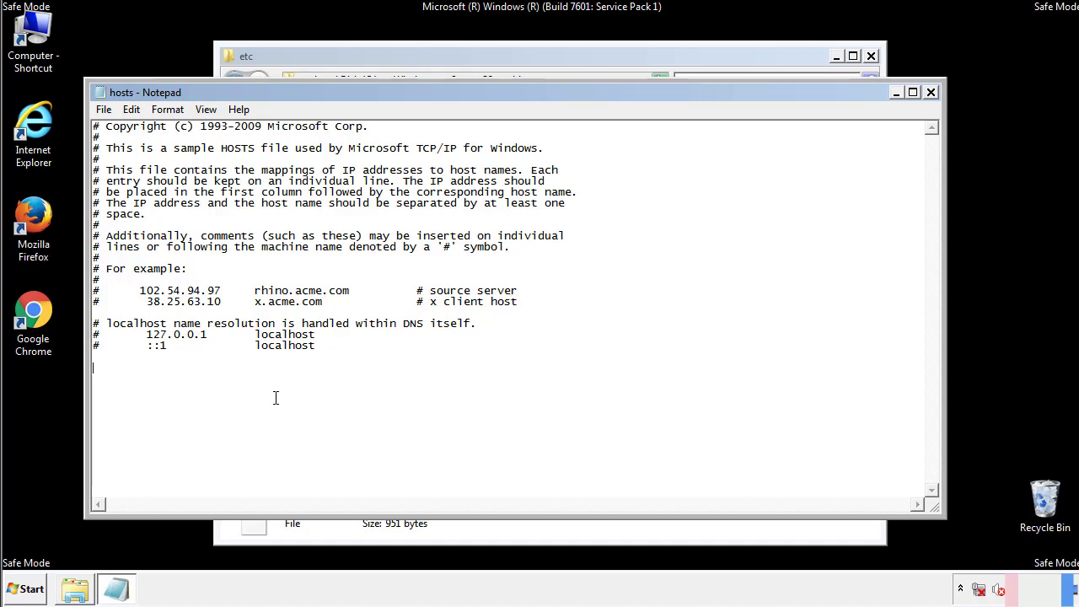
pyautogui.click(931, 95)
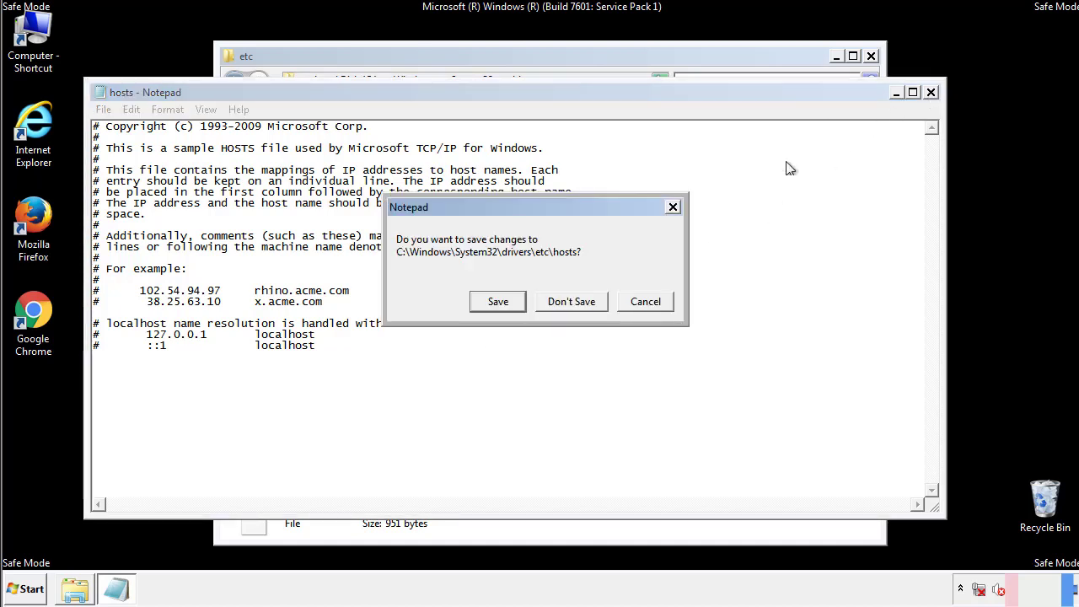
pyautogui.click(475, 309)
pyautogui.click(473, 307)
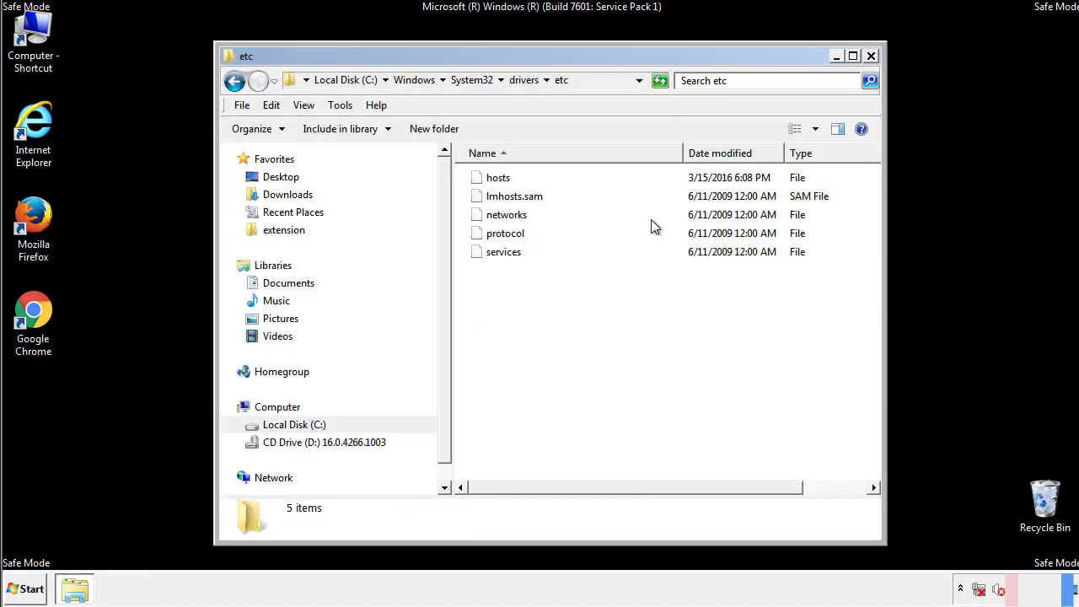
# Close the etc window and open the Startup folder from All Programs
pyautogui.click(871, 58)
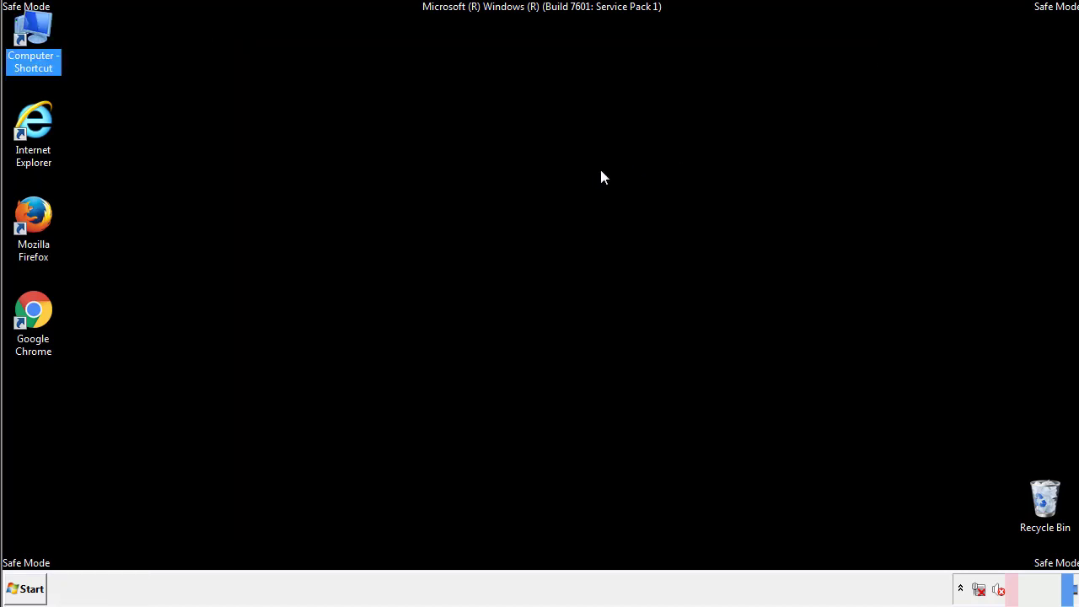
pyautogui.click(30, 582)
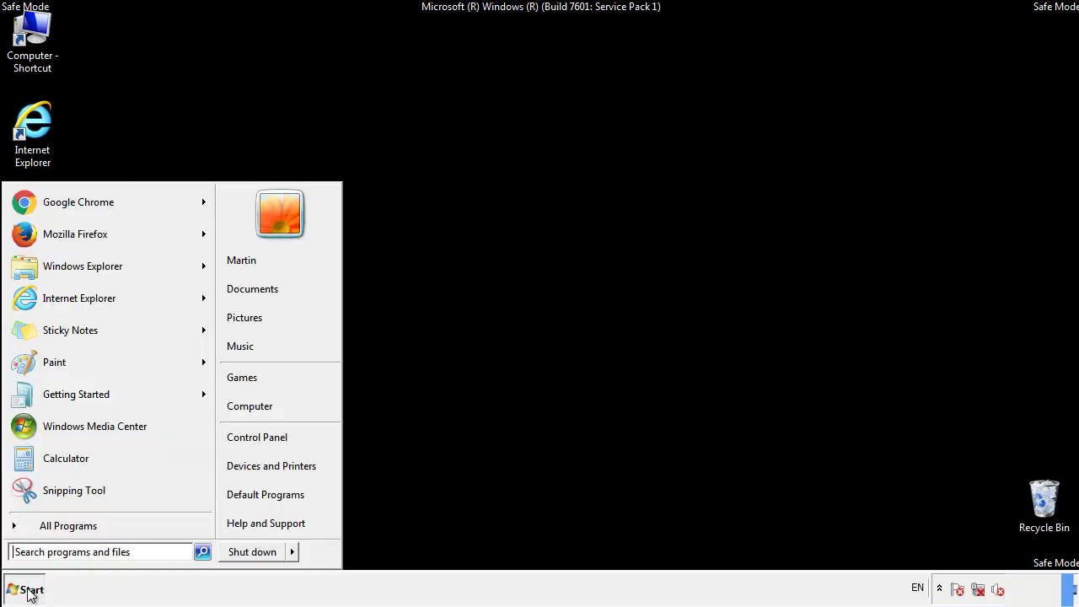
pyautogui.click(48, 528)
pyautogui.rightClick(41, 468)
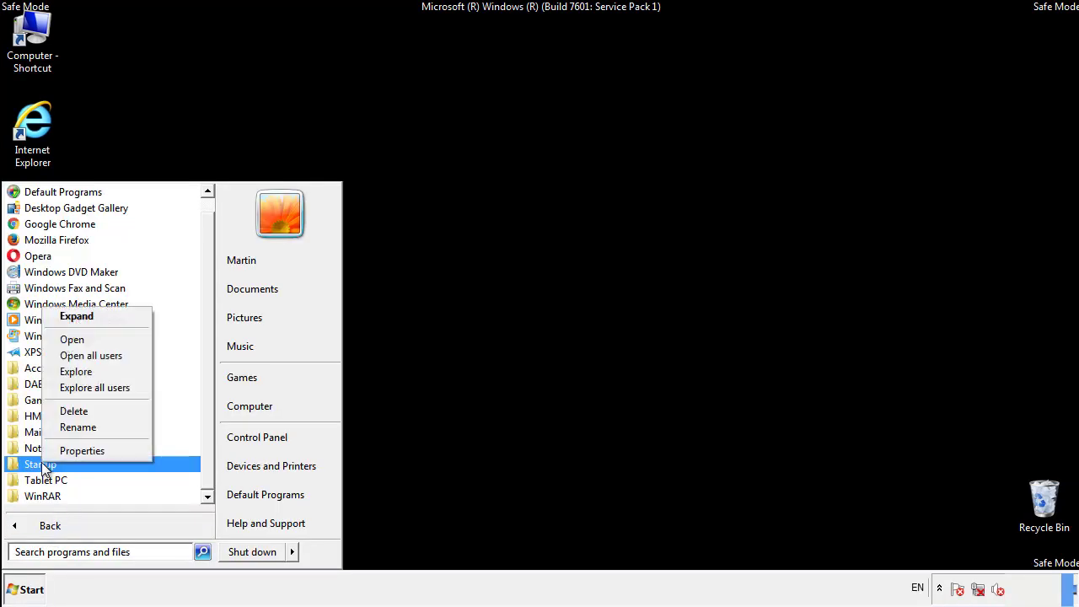
pyautogui.click(83, 339)
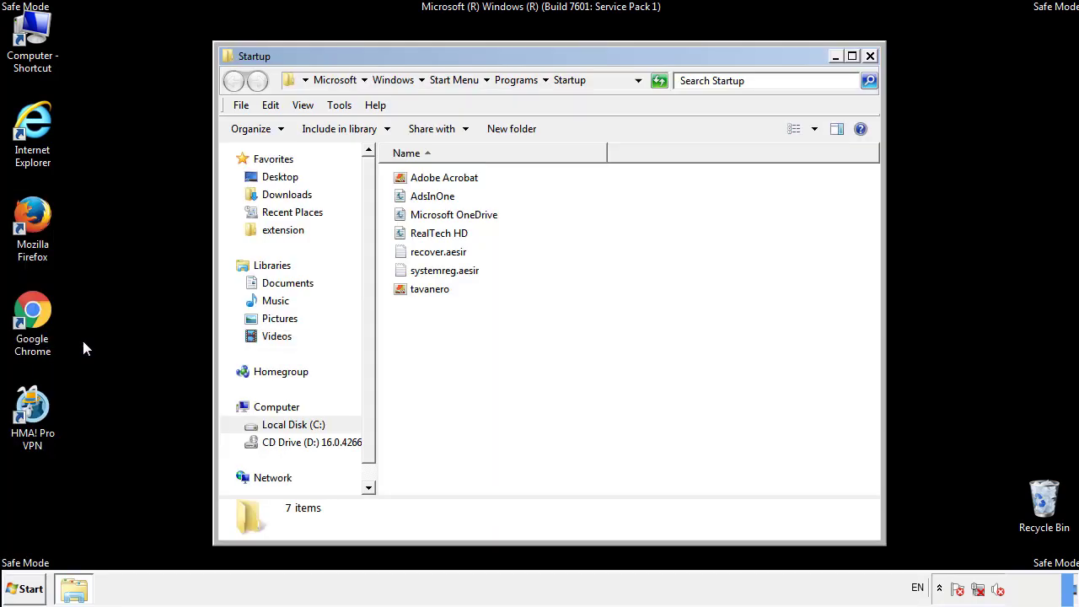
# Delete AdsInOne, recover.aesir, systemreg.aesir and tavanero from Startup
pyautogui.click(439, 199)
pyautogui.keyDown('ctrl'); pyautogui.click(447, 251); pyautogui.keyUp('ctrl')
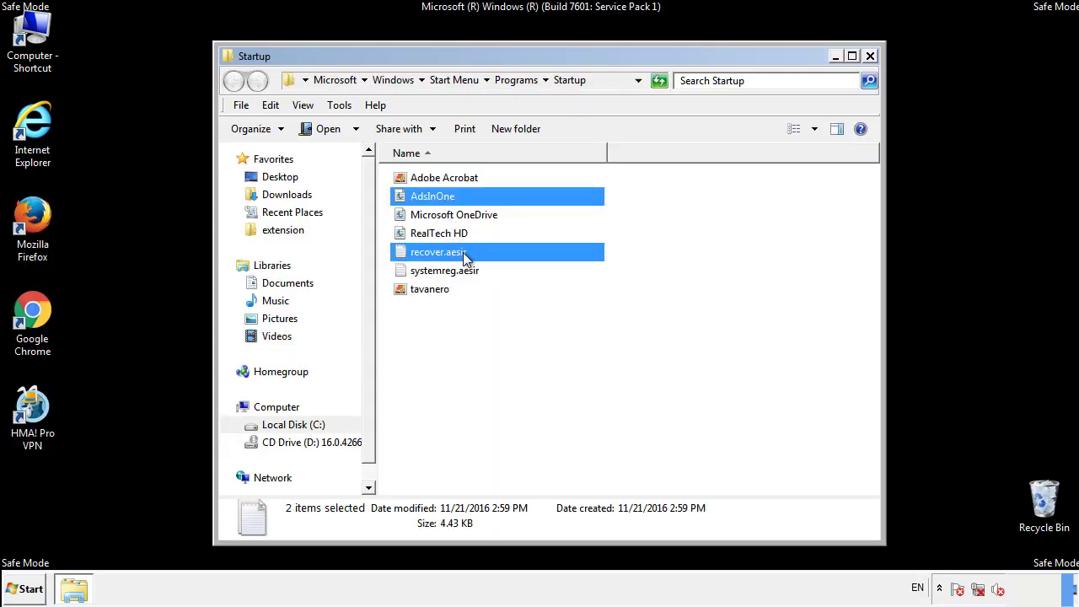
pyautogui.keyDown('ctrl'); pyautogui.click(444, 271); pyautogui.keyUp('ctrl')
pyautogui.keyDown('ctrl'); pyautogui.click(431, 289); pyautogui.keyUp('ctrl')
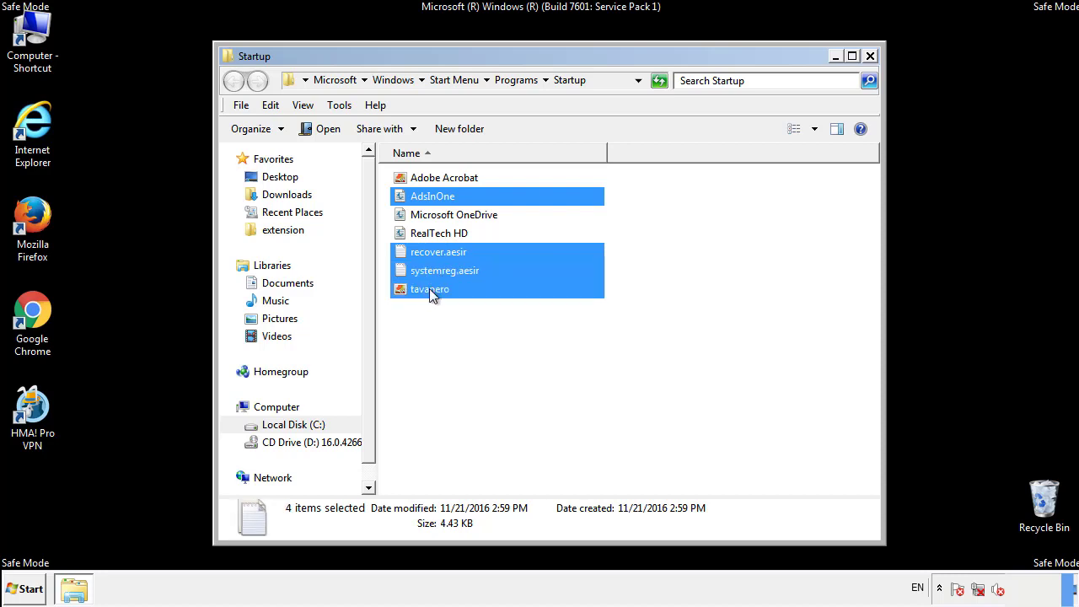
pyautogui.rightClick(427, 290)
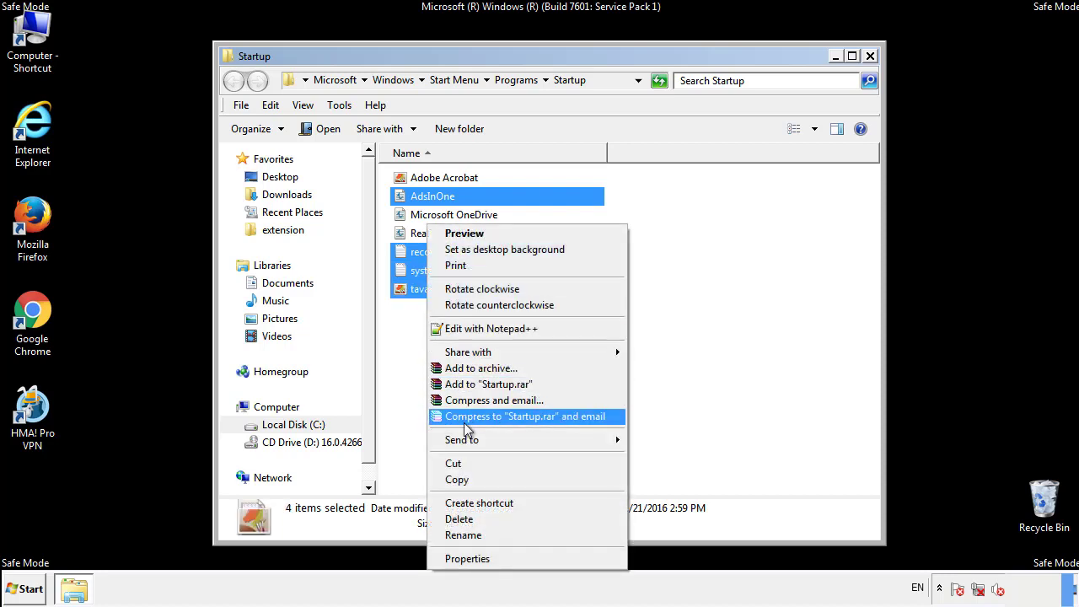
pyautogui.click(453, 519)
pyautogui.click(594, 310)
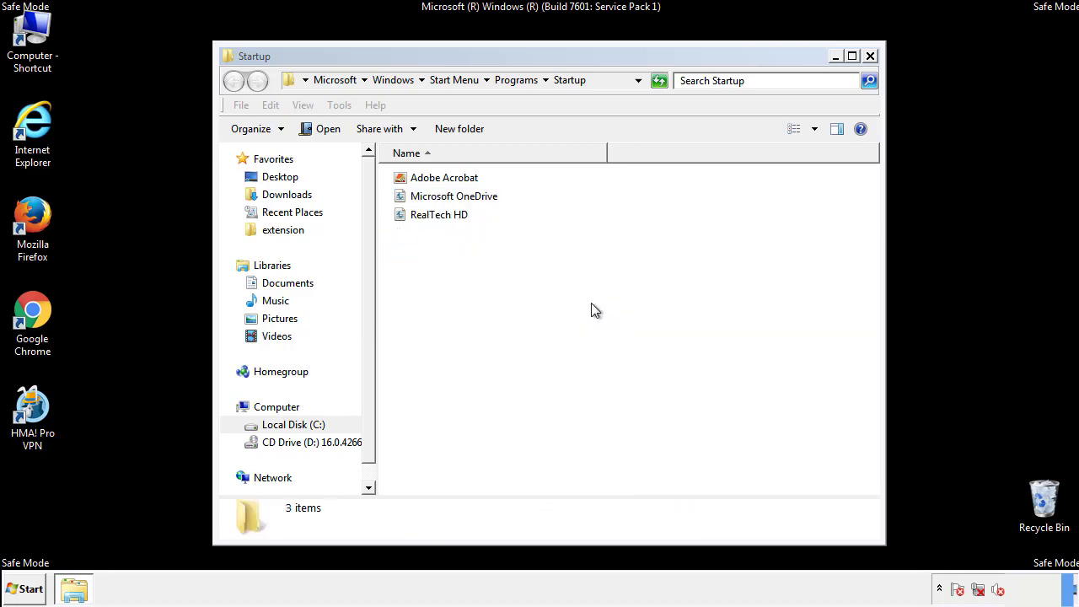
# Close the Startup window and launch Registry Editor with regedit from Start search
pyautogui.click(870, 58)
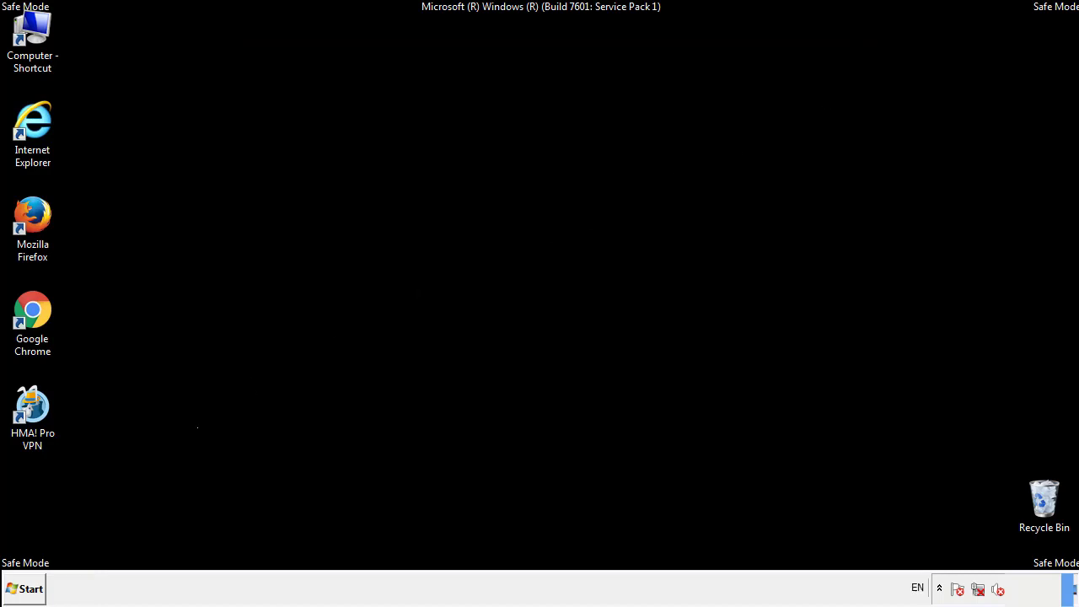
pyautogui.click(25, 593)
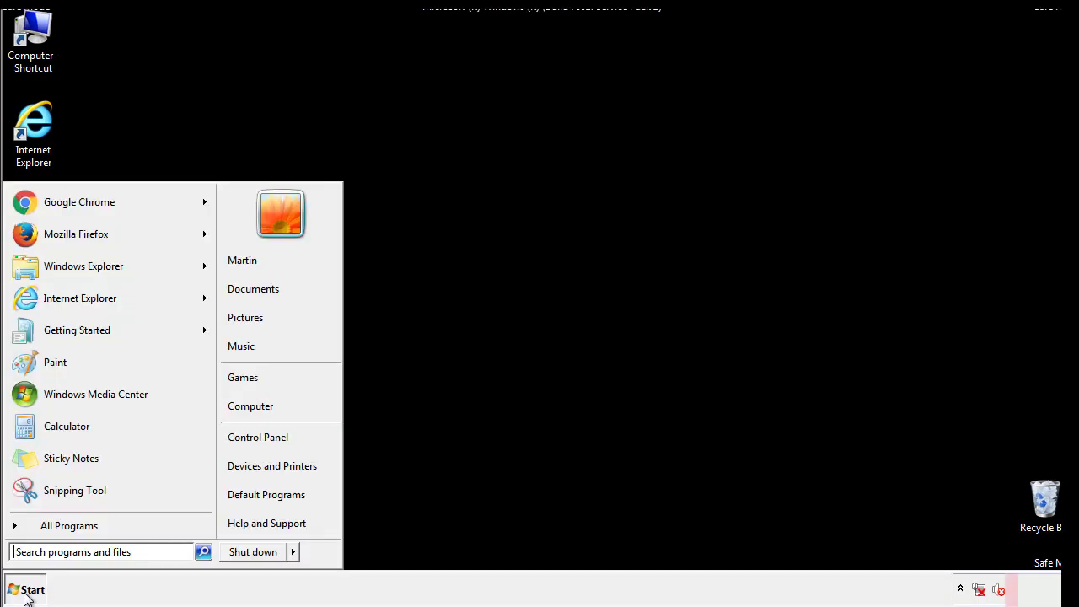
pyautogui.click(77, 552)
pyautogui.write('regedit')
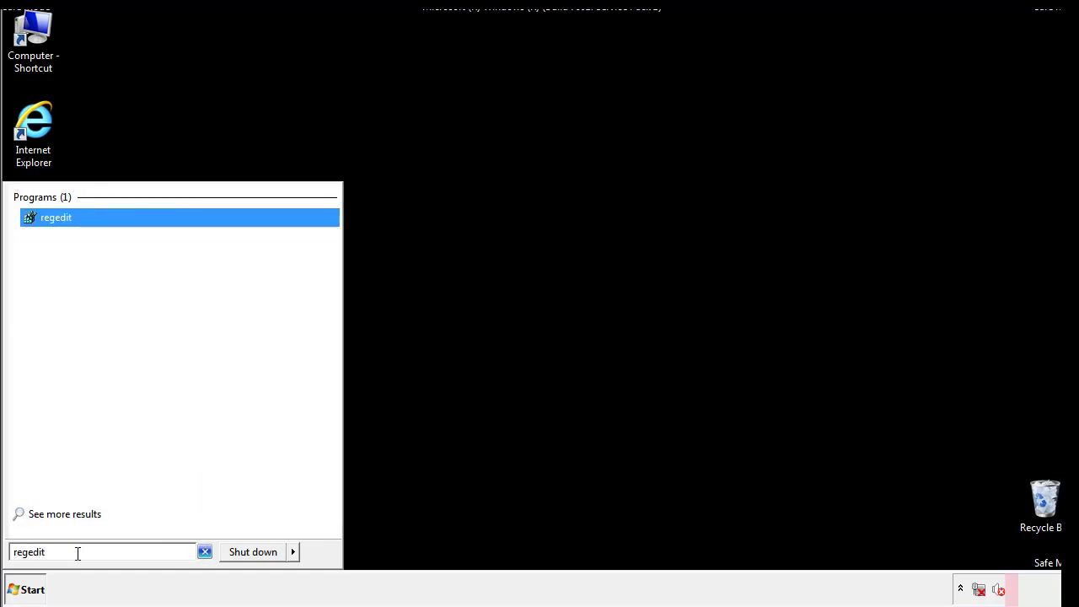
pyautogui.press('Return')
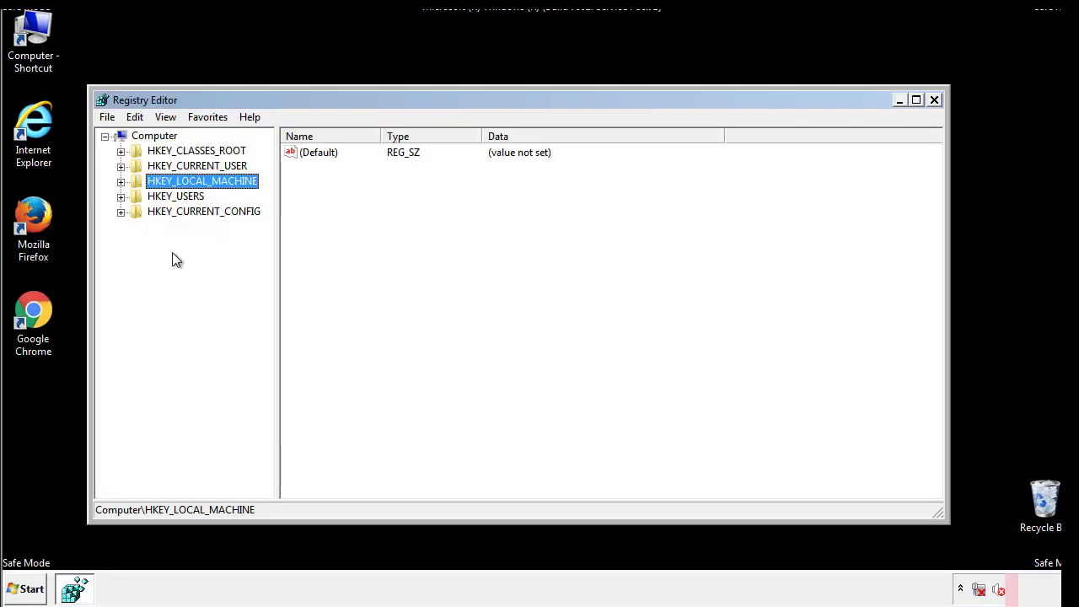
# Navigate to HKEY_LOCAL_MACHINE\SOFTWARE\Microsoft\Windows\CurrentVersion\Run to list its values
pyautogui.click(121, 182)
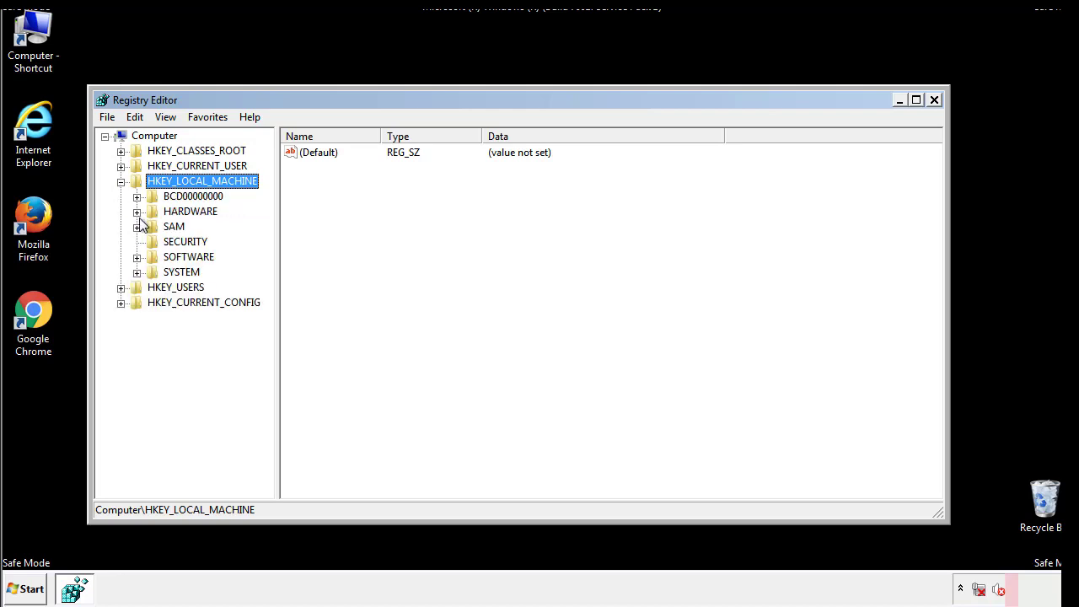
pyautogui.click(136, 257)
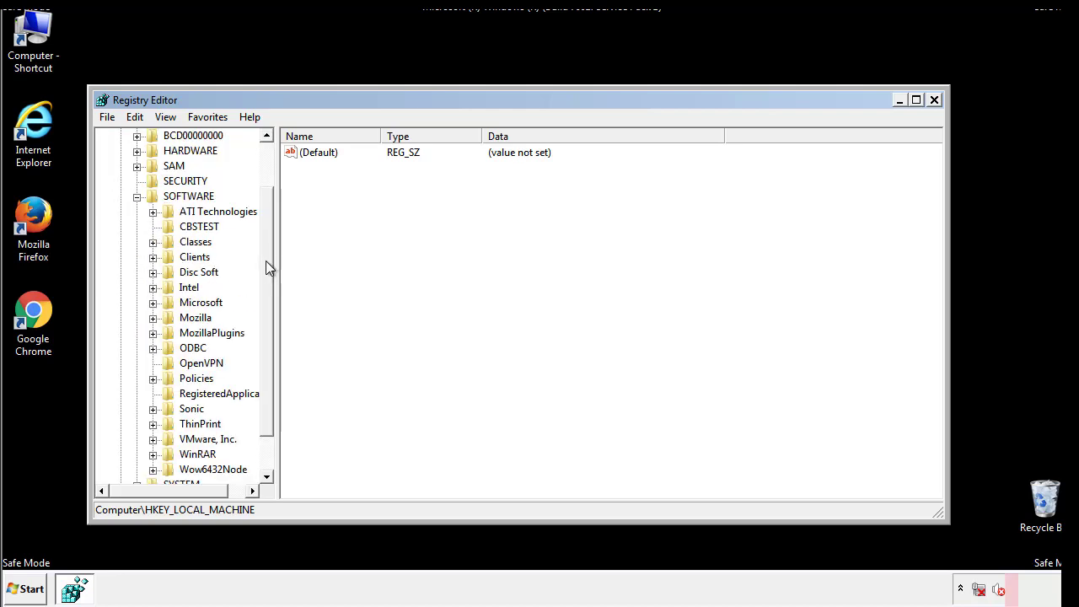
pyautogui.moveTo(266, 249); pyautogui.dragTo(267, 279)
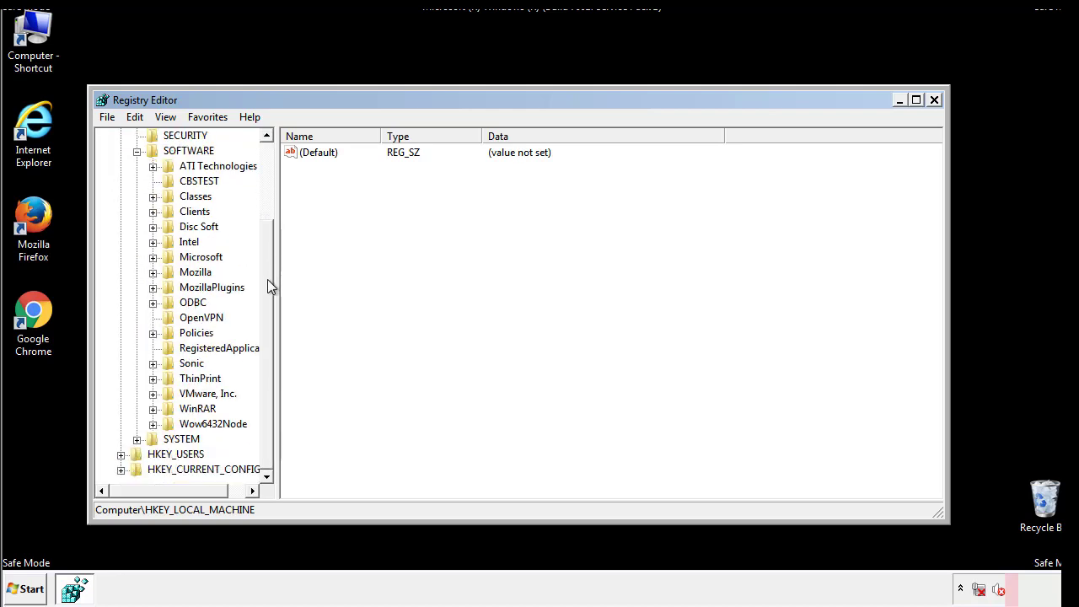
pyautogui.click(153, 257)
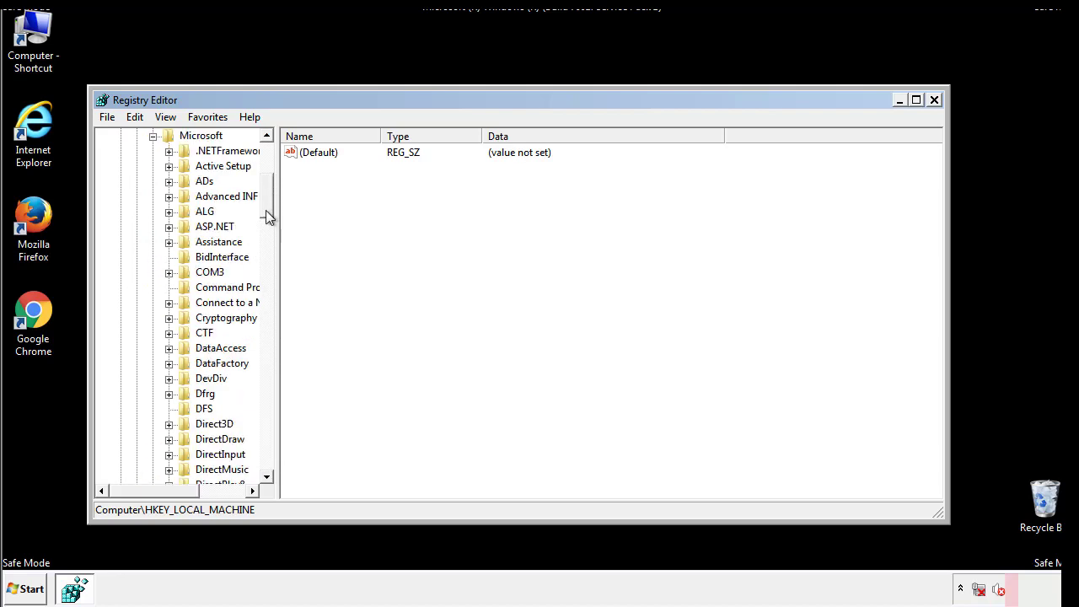
pyautogui.moveTo(265, 210); pyautogui.dragTo(268, 435)
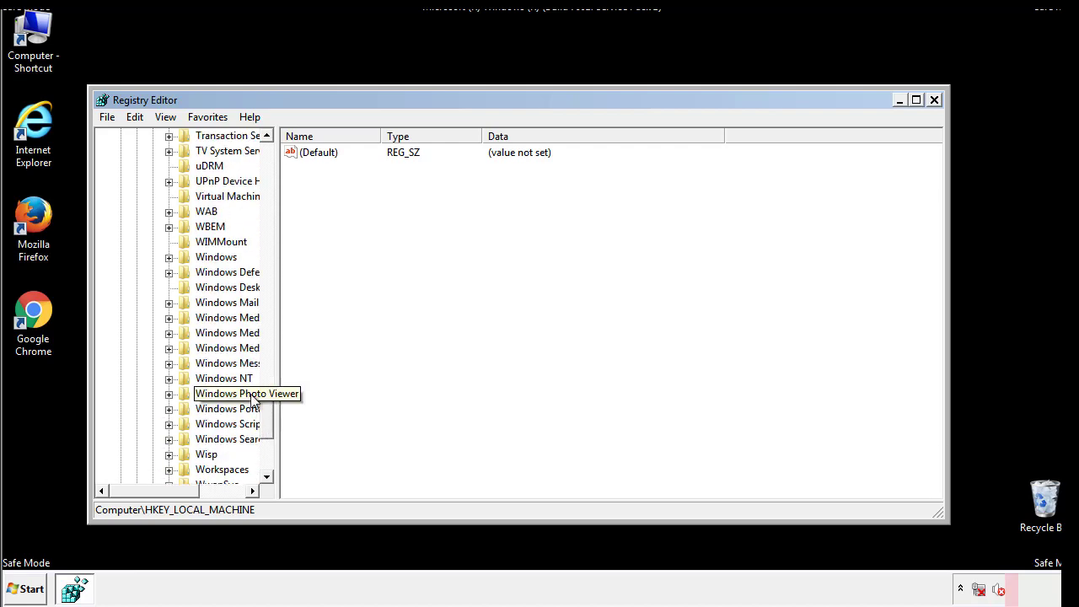
pyautogui.click(168, 257)
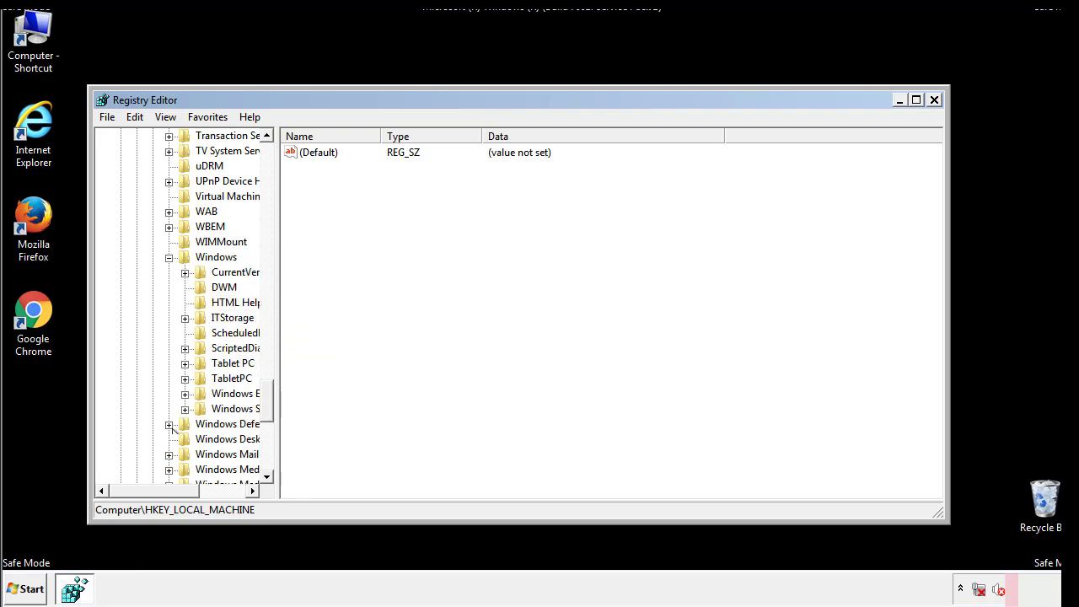
pyautogui.moveTo(147, 490); pyautogui.dragTo(173, 495)
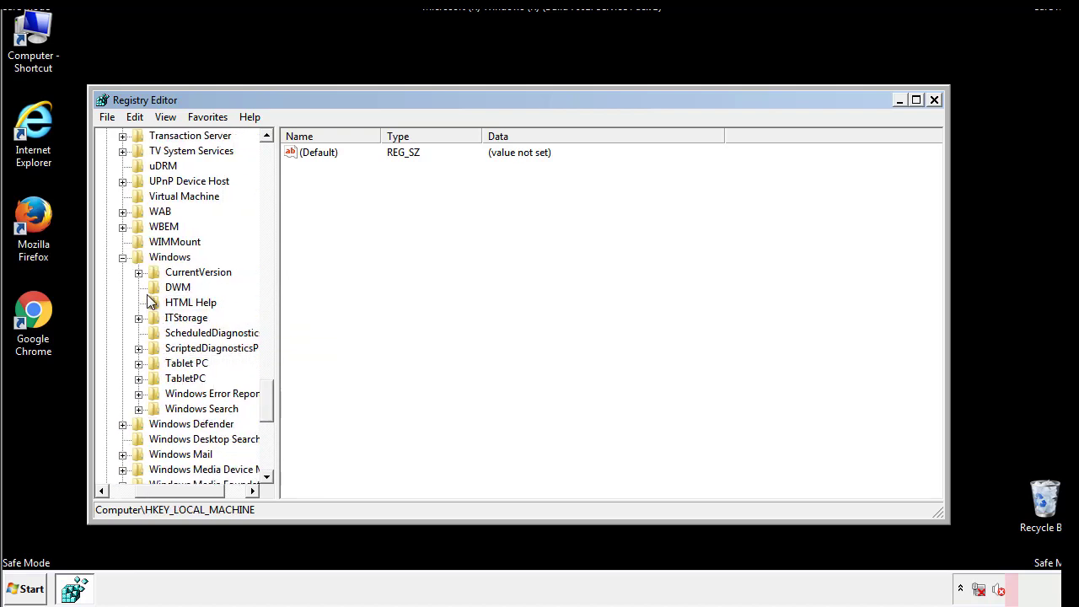
pyautogui.click(139, 272)
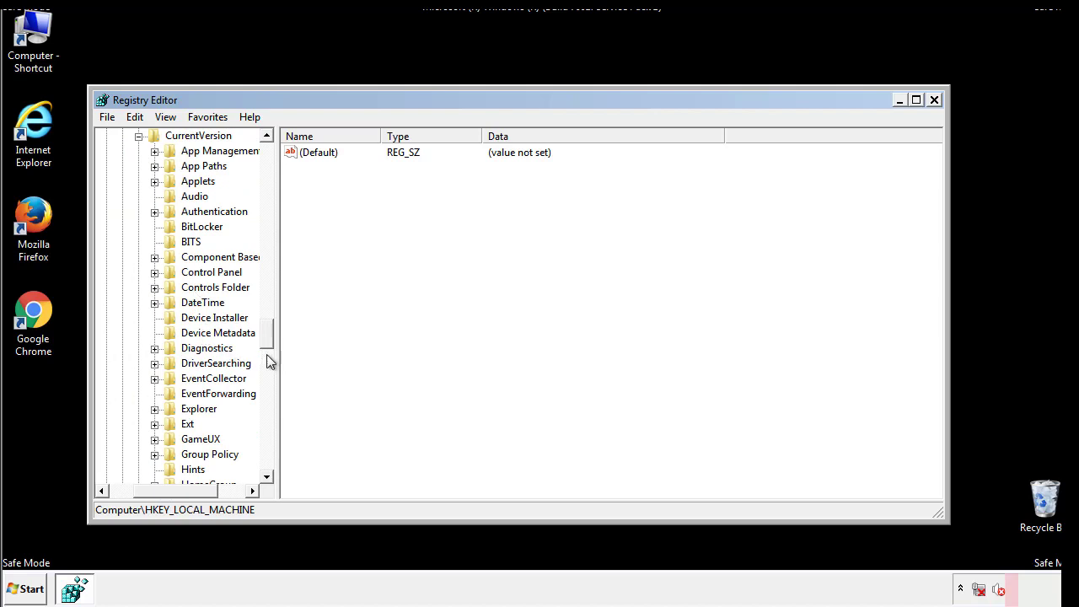
pyautogui.moveTo(270, 337); pyautogui.dragTo(267, 389)
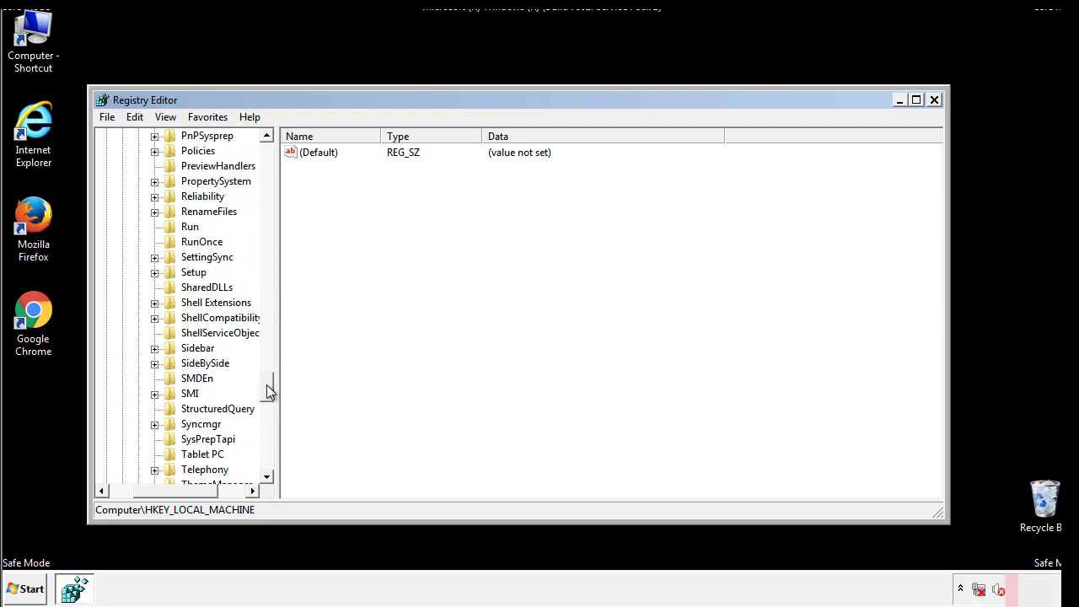
pyautogui.click(188, 227)
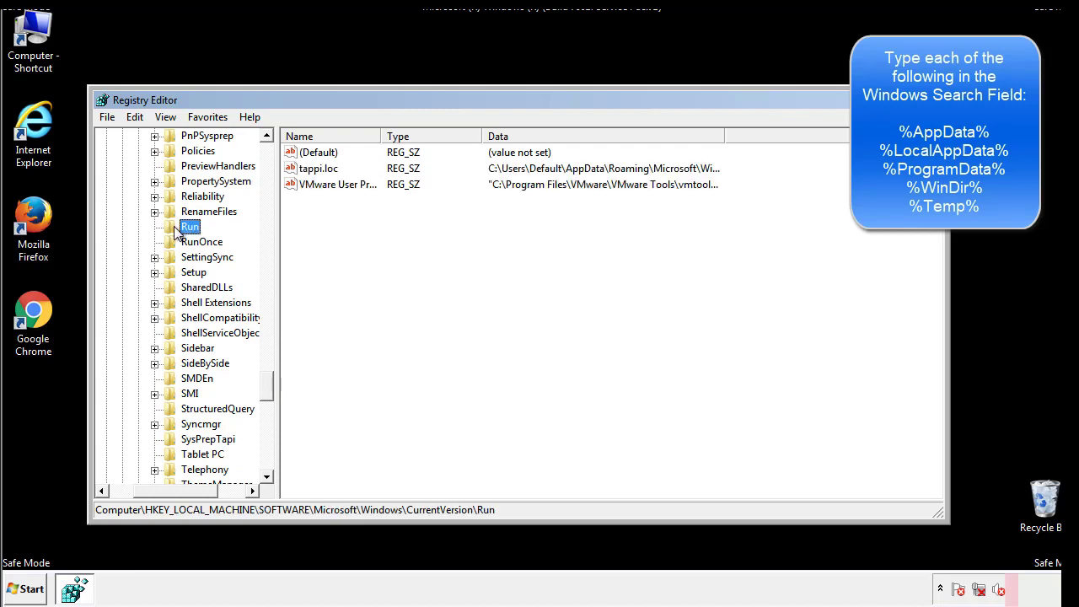
# Delete the tappi.loc value from the HKLM Run key, confirming the deletion
pyautogui.click(314, 170)
pyautogui.rightClick(311, 169)
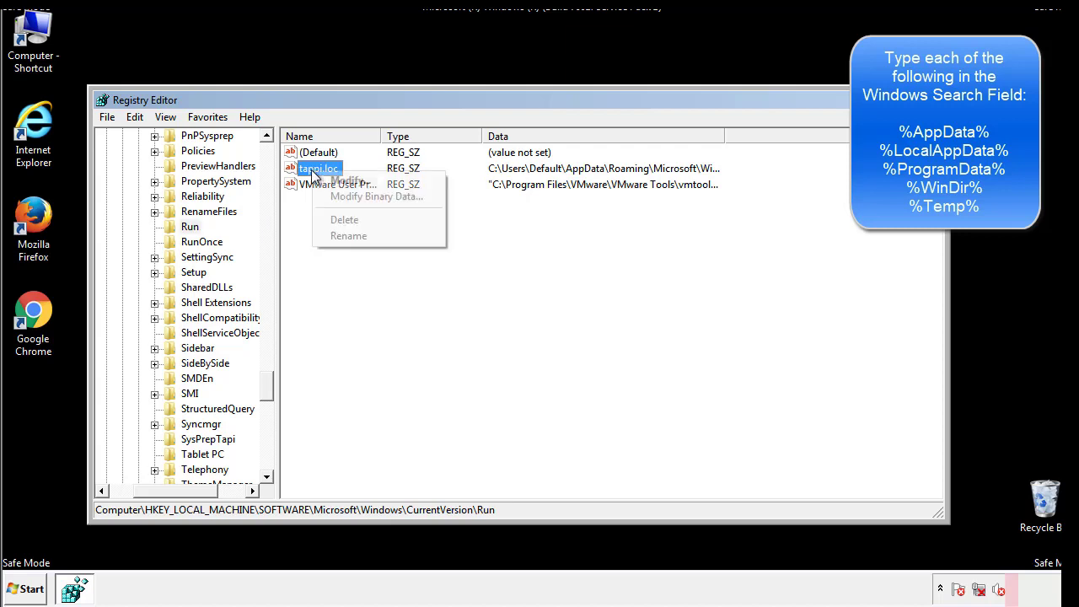
pyautogui.click(337, 219)
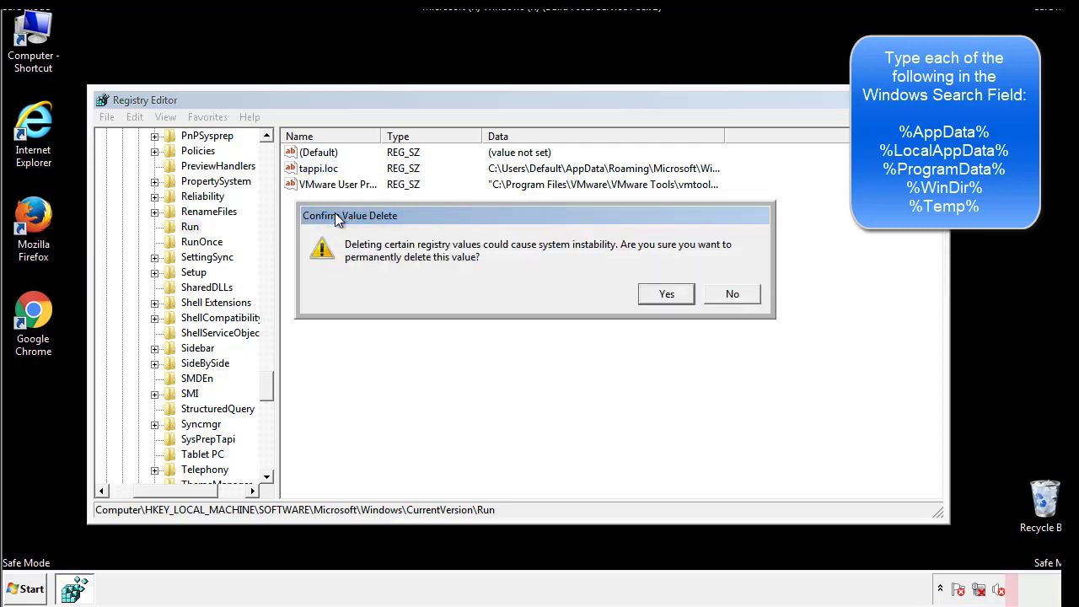
pyautogui.click(661, 295)
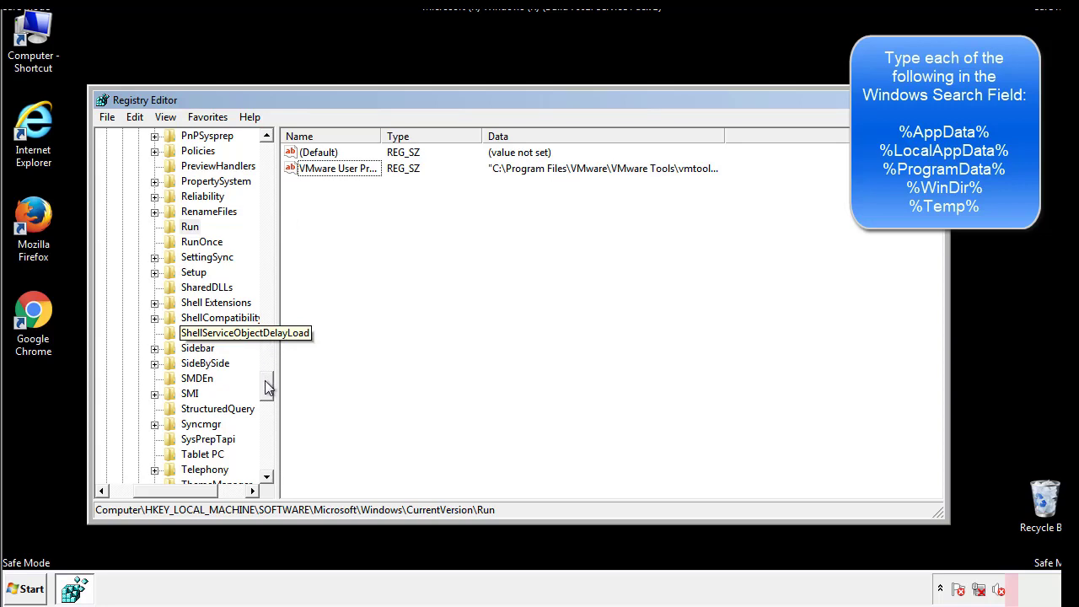
pyautogui.moveTo(266, 386); pyautogui.dragTo(265, 466)
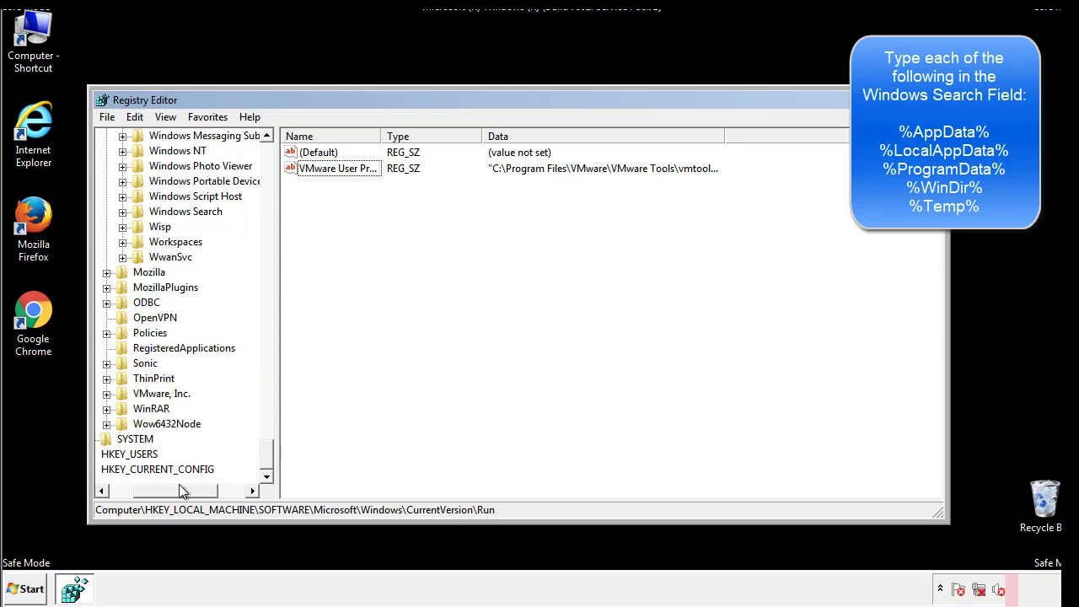
# Collapse HKLM and navigate to HKEY_CURRENT_USER\Software\Microsoft\Windows\CurrentVersion\Run
pyautogui.moveTo(179, 487); pyautogui.dragTo(146, 494)
pyautogui.moveTo(267, 455); pyautogui.dragTo(275, 160)
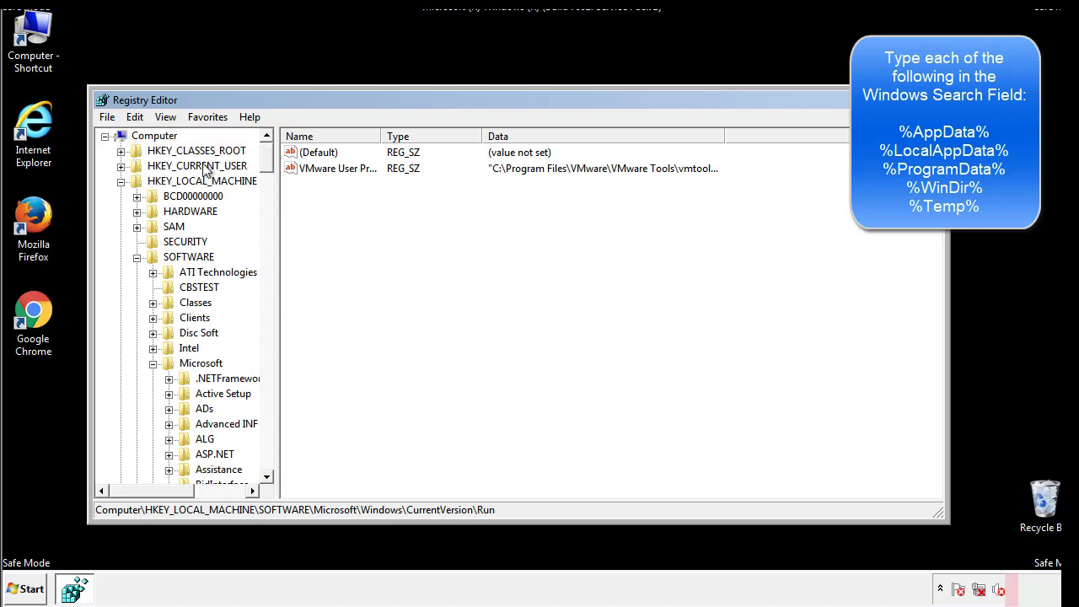
pyautogui.click(120, 181)
pyautogui.click(120, 166)
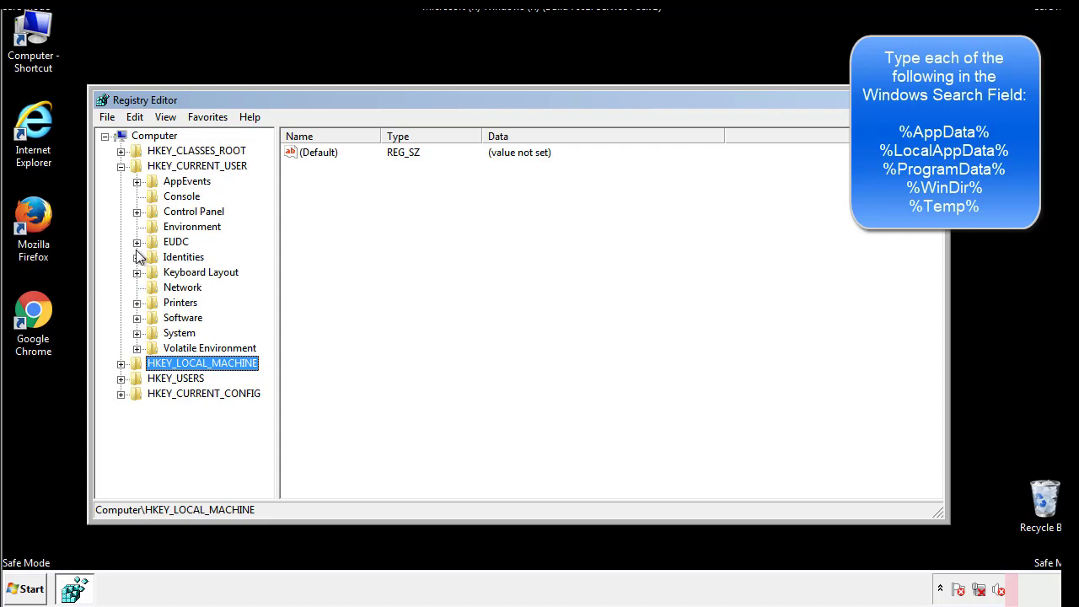
pyautogui.click(137, 317)
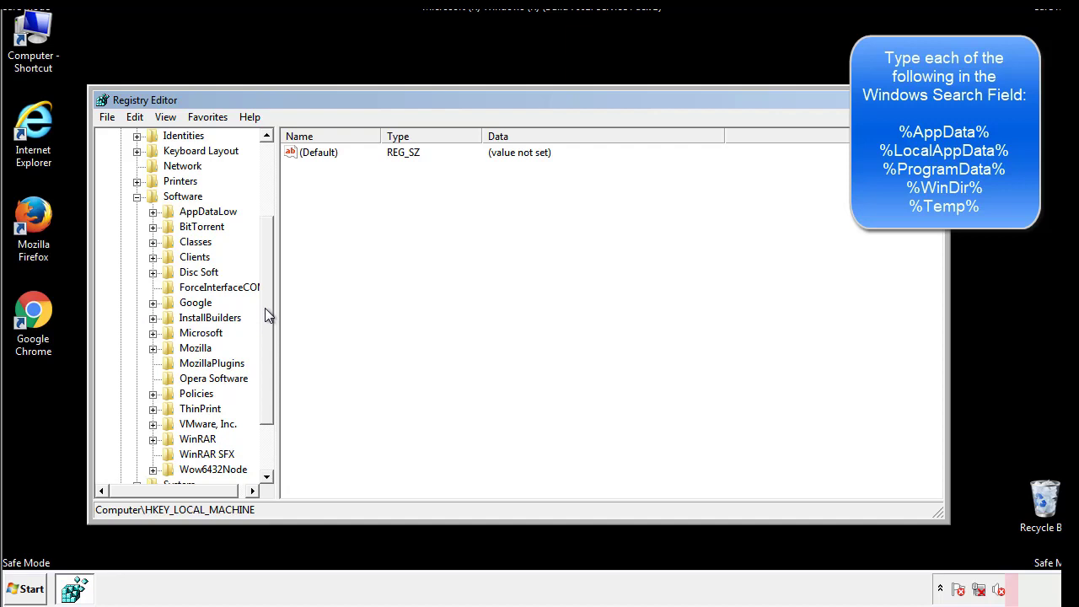
pyautogui.moveTo(265, 307); pyautogui.dragTo(266, 325)
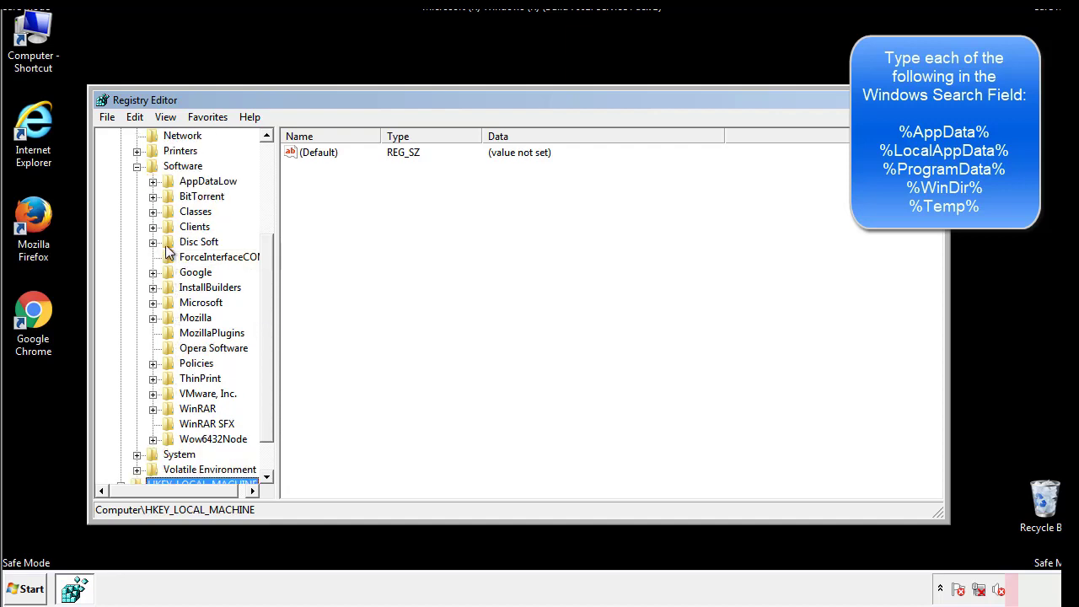
pyautogui.click(152, 303)
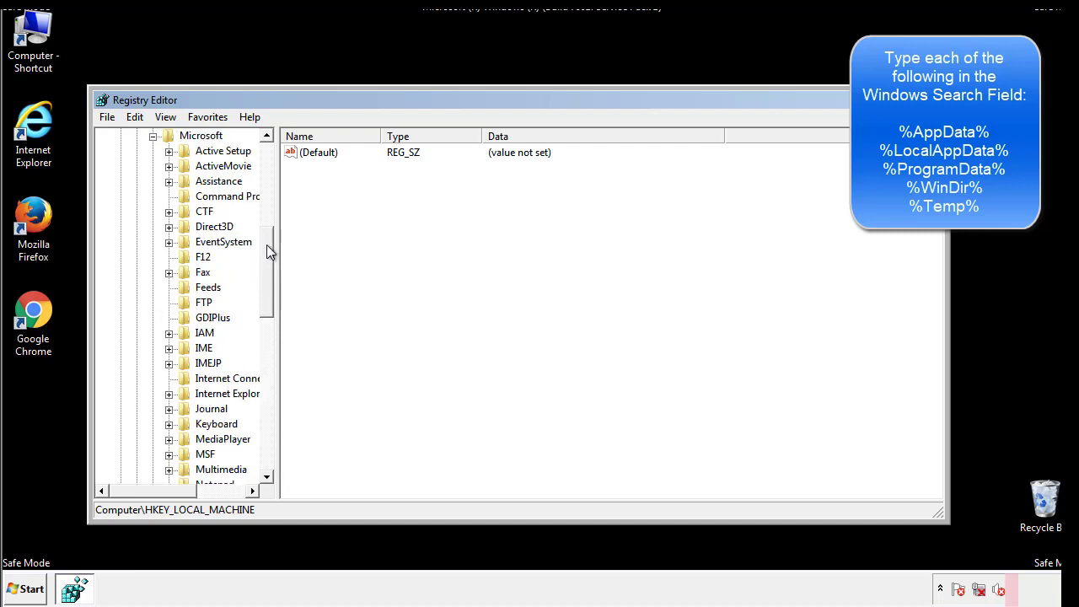
pyautogui.moveTo(266, 245); pyautogui.dragTo(266, 350)
pyautogui.click(169, 288)
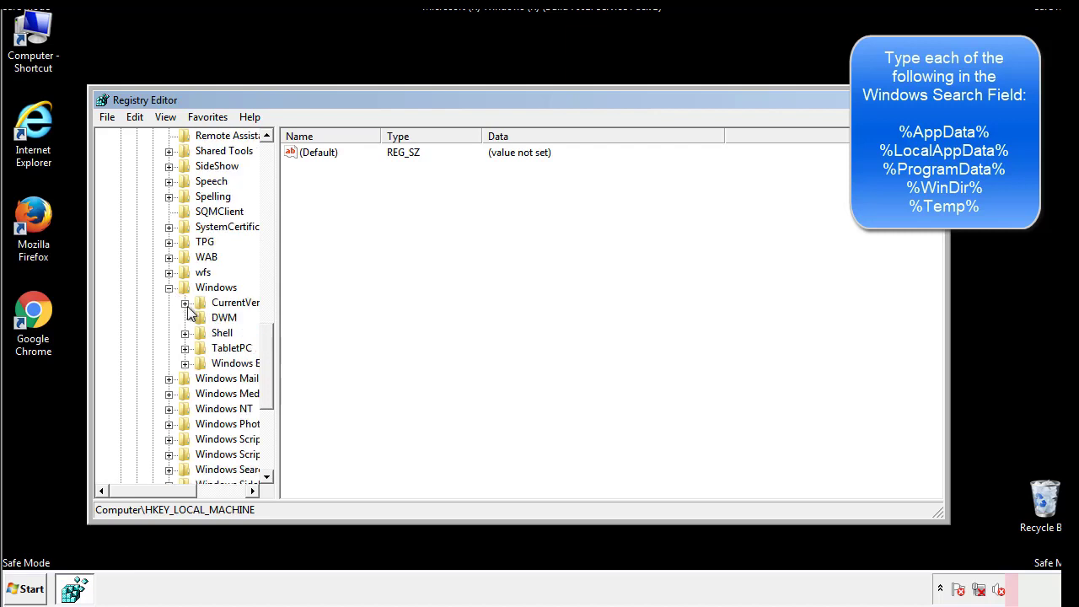
pyautogui.click(185, 303)
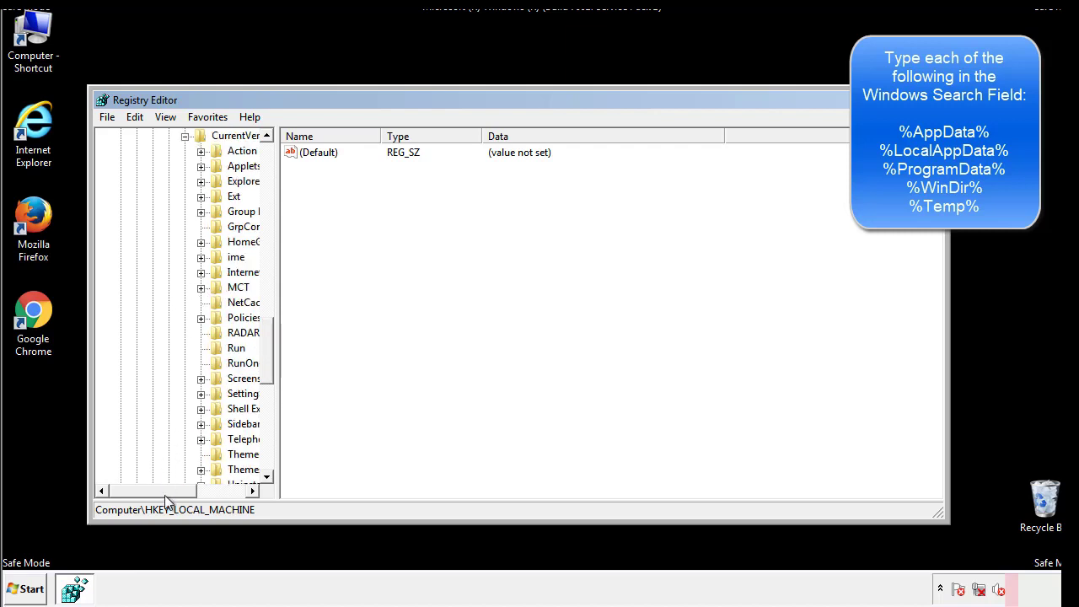
pyautogui.moveTo(164, 495); pyautogui.dragTo(190, 492)
pyautogui.click(181, 347)
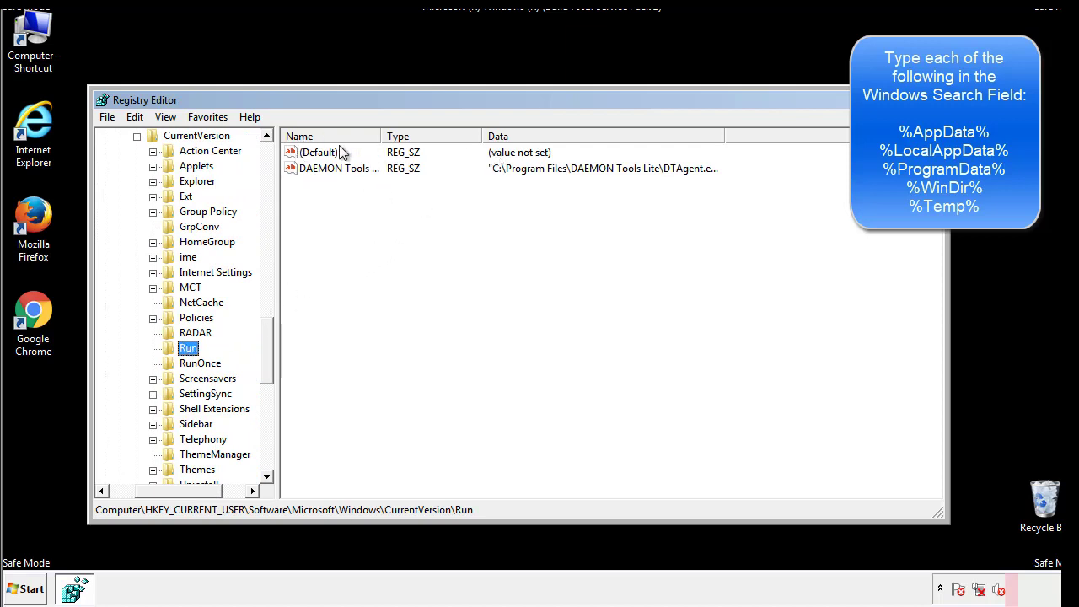
# Review the DAEMON Tools Lite entry, collapse the Windows key and bring up the Edit menu
pyautogui.click(401, 195)
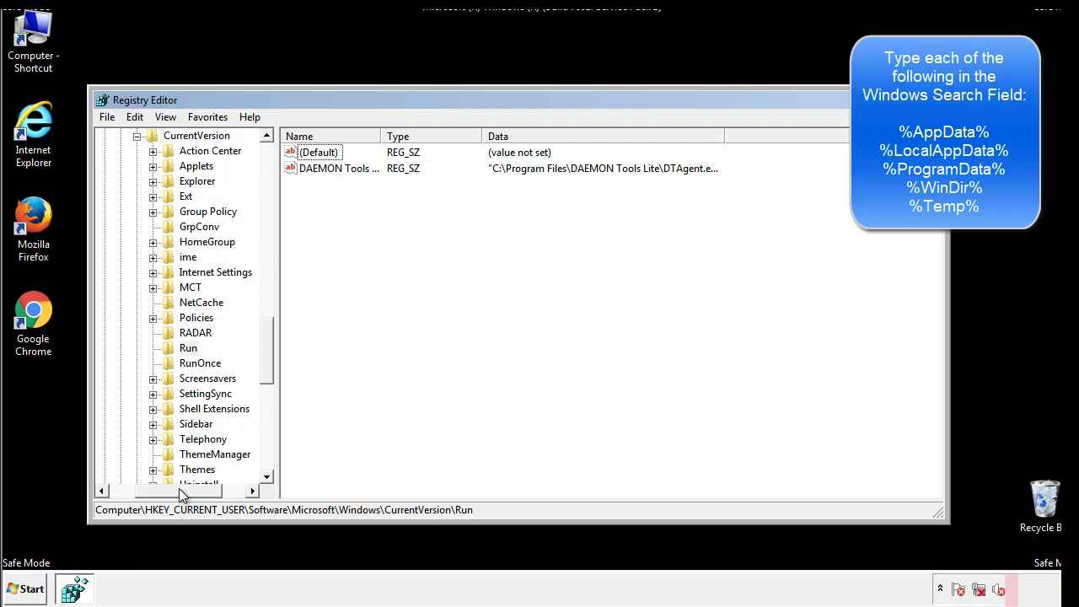
pyautogui.moveTo(179, 488); pyautogui.dragTo(152, 490)
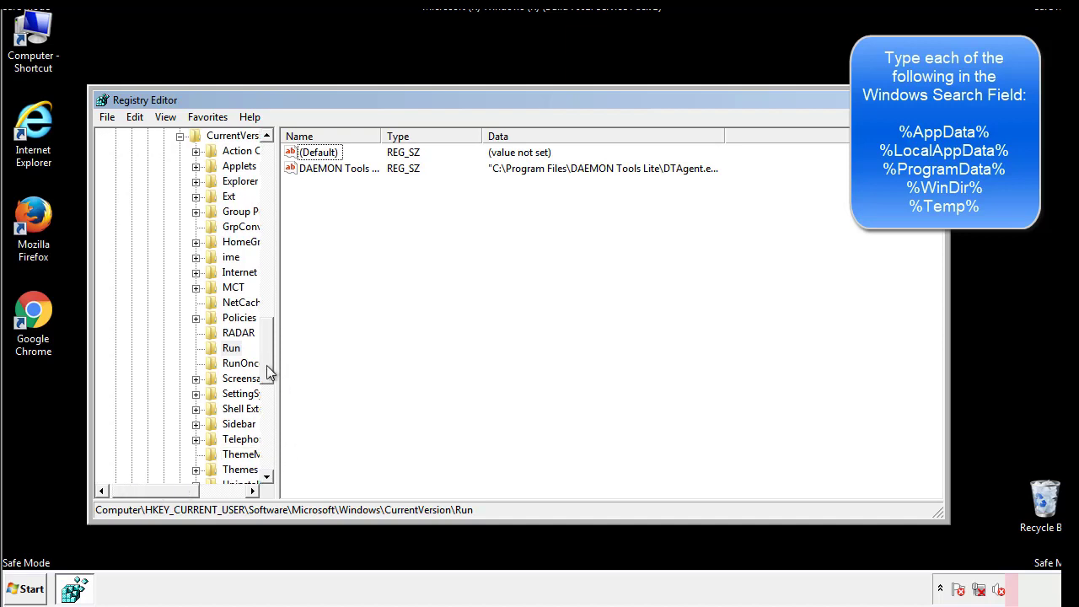
pyautogui.moveTo(269, 374); pyautogui.dragTo(270, 325)
pyautogui.click(165, 393)
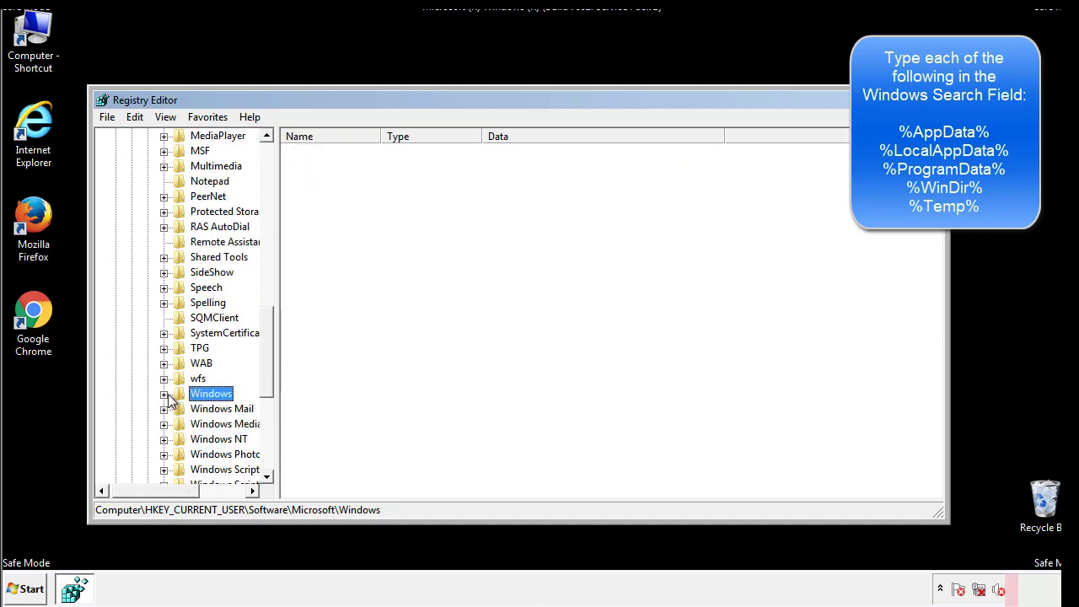
pyautogui.moveTo(269, 378); pyautogui.dragTo(271, 188)
pyautogui.click(145, 119)
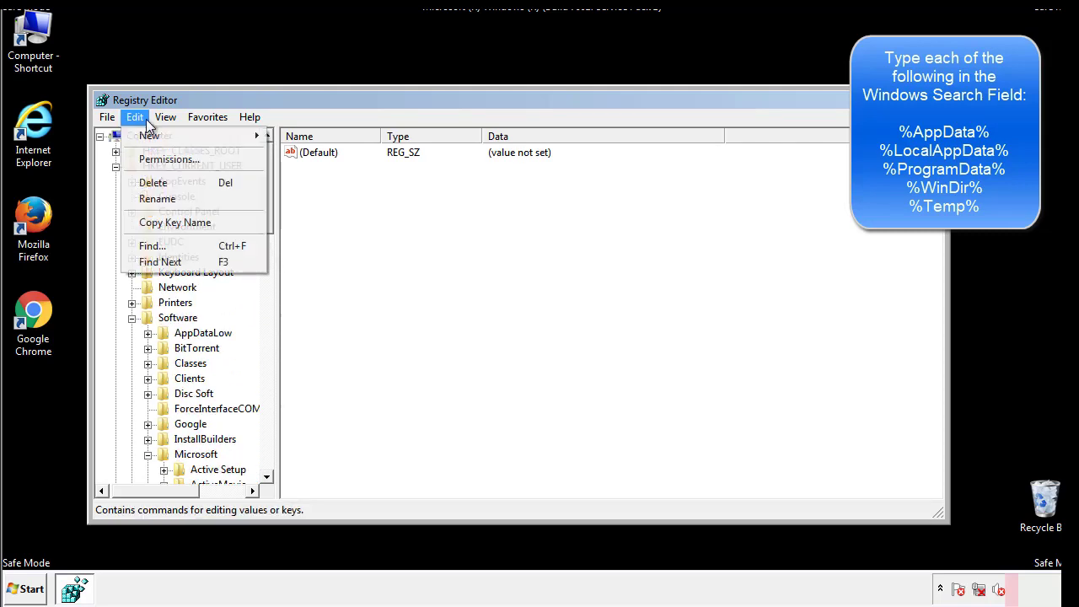
# Search the registry for %temp%, landing on the VolumeCaches\Temporary Files key
pyautogui.click(152, 246)
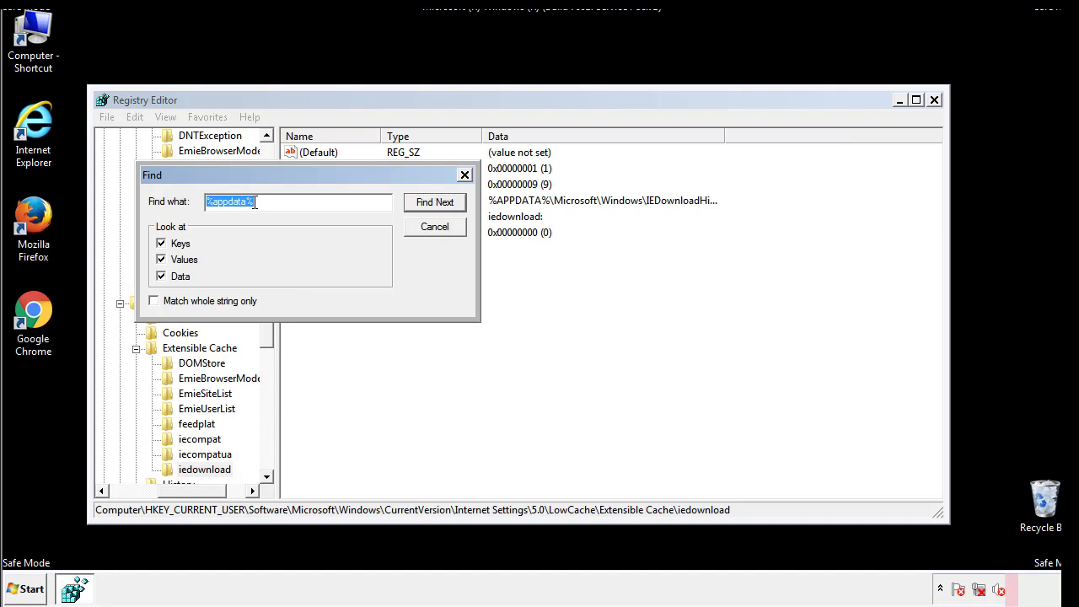
pyautogui.write('%temp%')
pyautogui.press('Return')
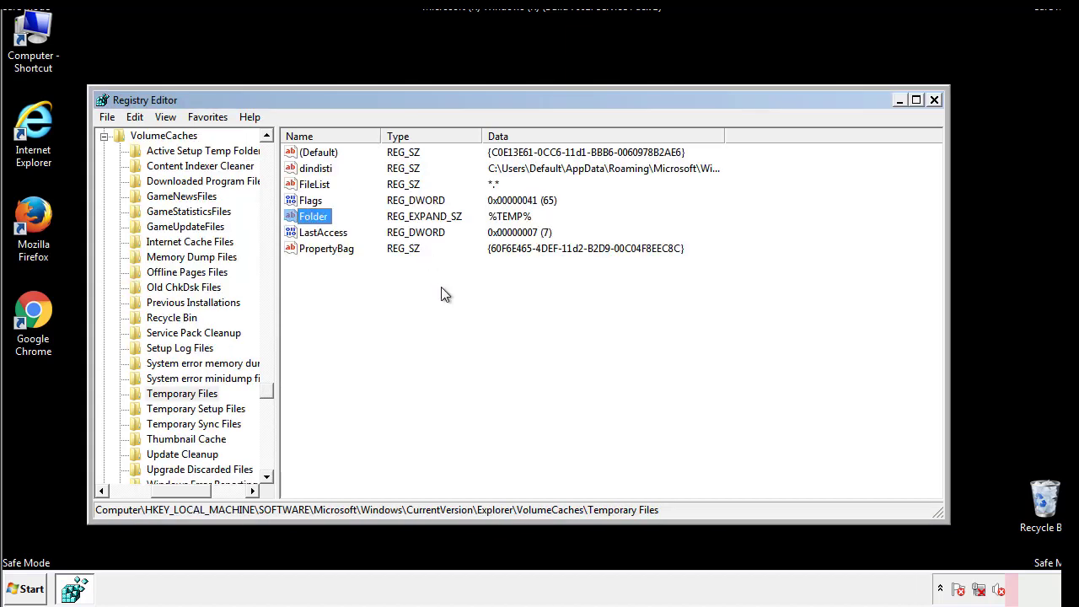
# Delete all Temporary Files key values except (Default), then close Registry Editor
pyautogui.moveTo(346, 270); pyautogui.dragTo(304, 151)
pyautogui.rightClick(305, 152)
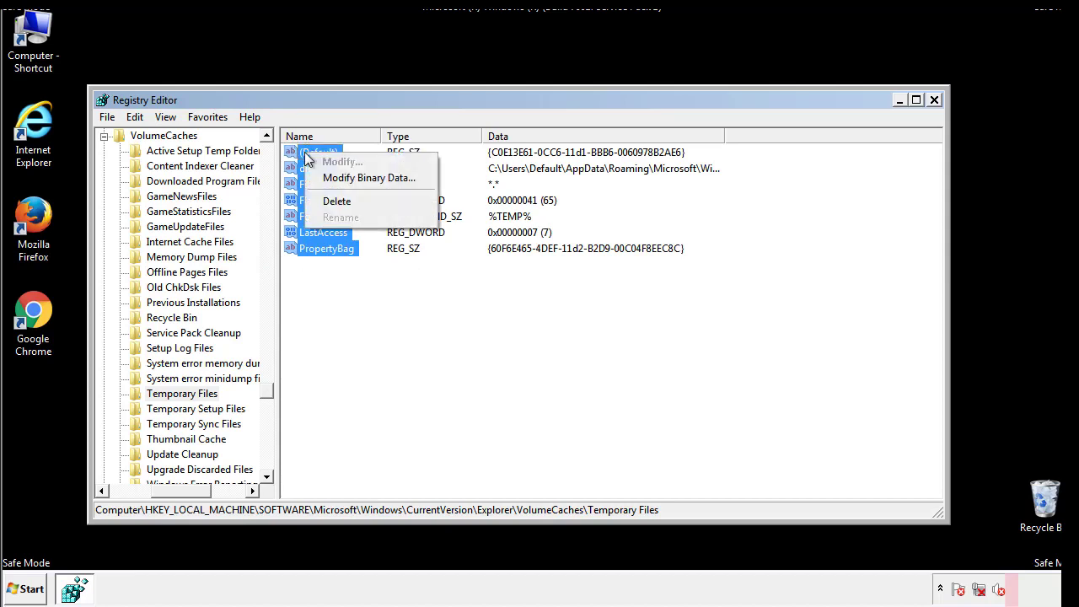
pyautogui.click(327, 200)
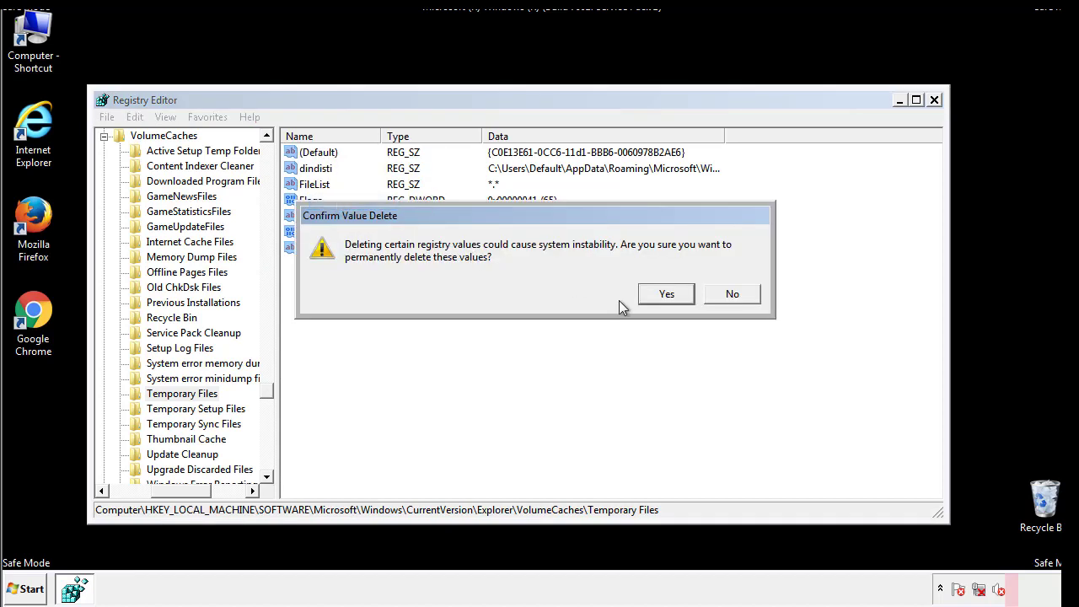
pyautogui.click(687, 294)
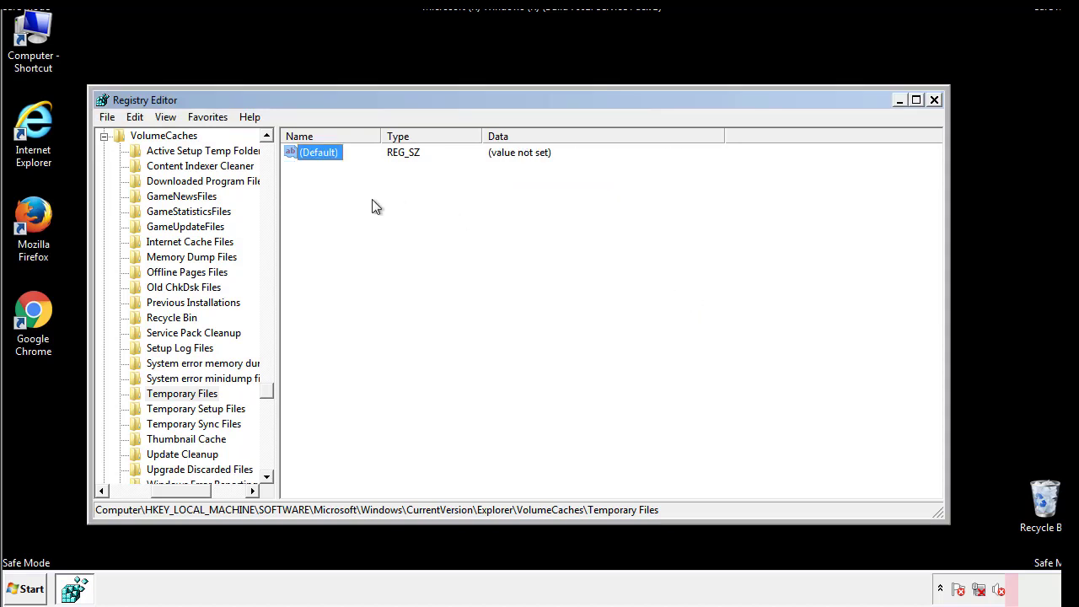
pyautogui.click(374, 207)
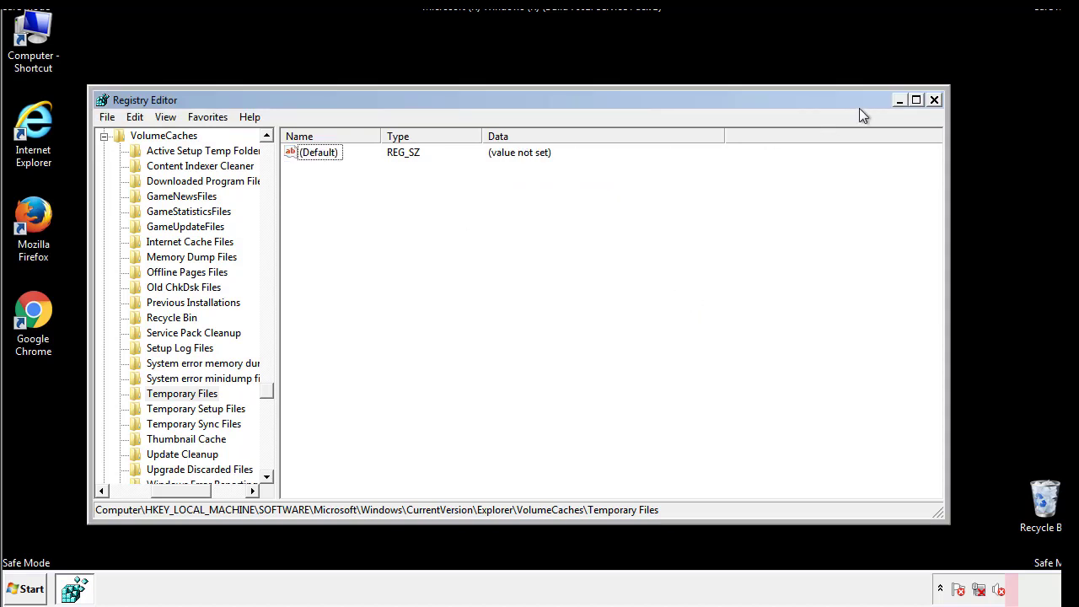
pyautogui.click(935, 101)
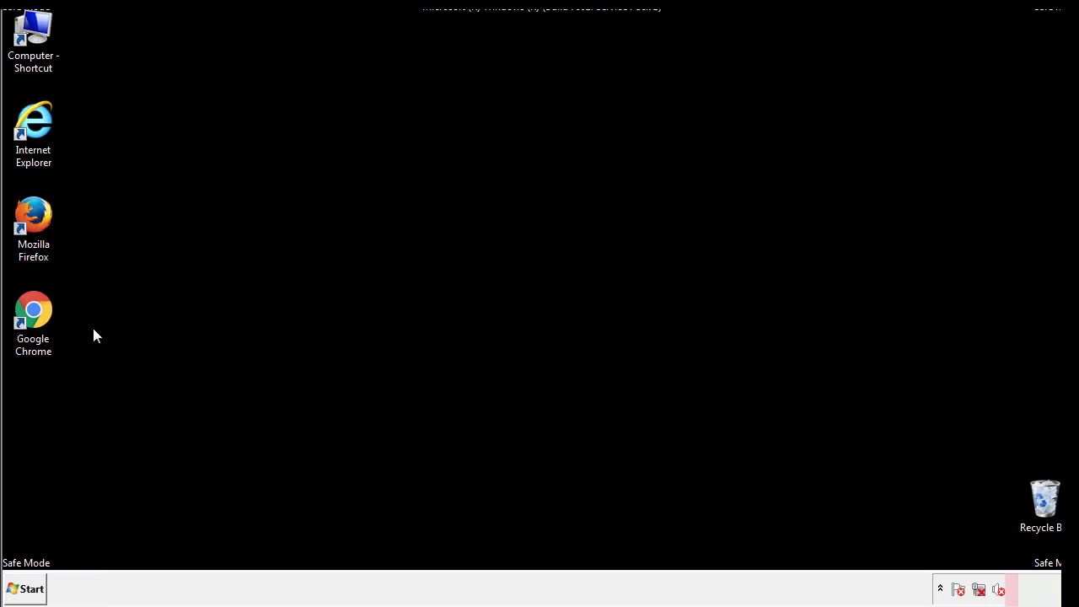
# Search the Start menu for 'msconfig', fixing the typo, and launch System Configuration
pyautogui.click(25, 595)
pyautogui.write('ms')
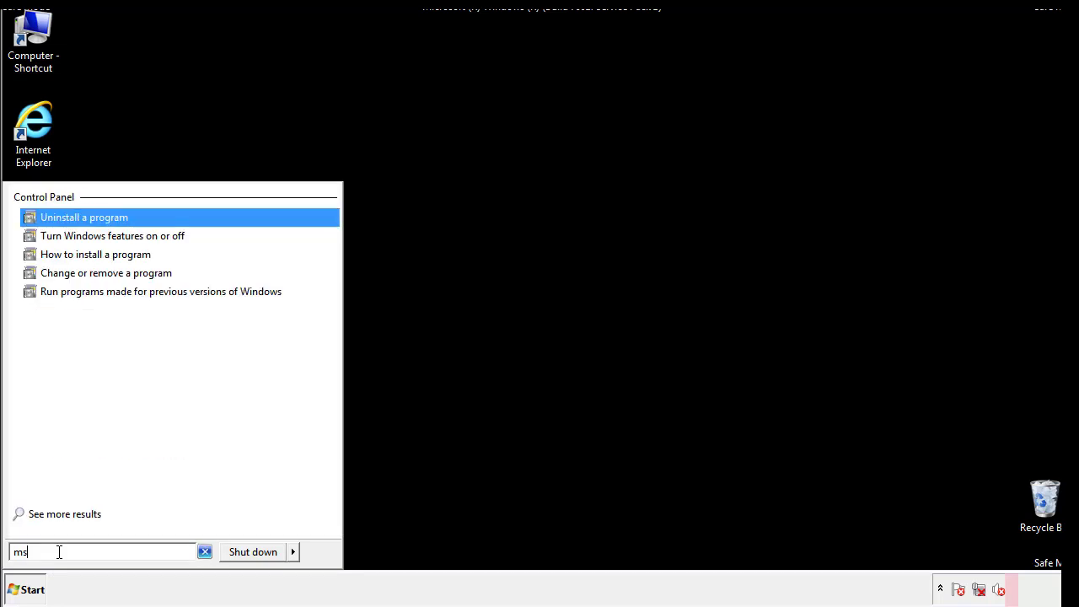
pyautogui.write('confgi')
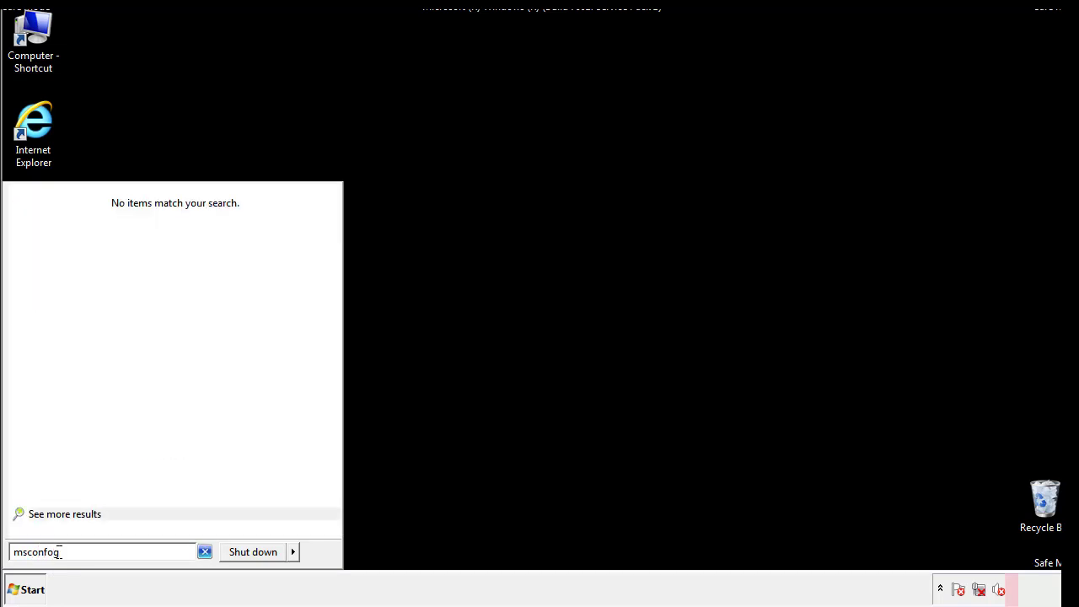
pyautogui.press('BackSpace')
pyautogui.press('BackSpace')
pyautogui.write('ig')
pyautogui.press('Return')
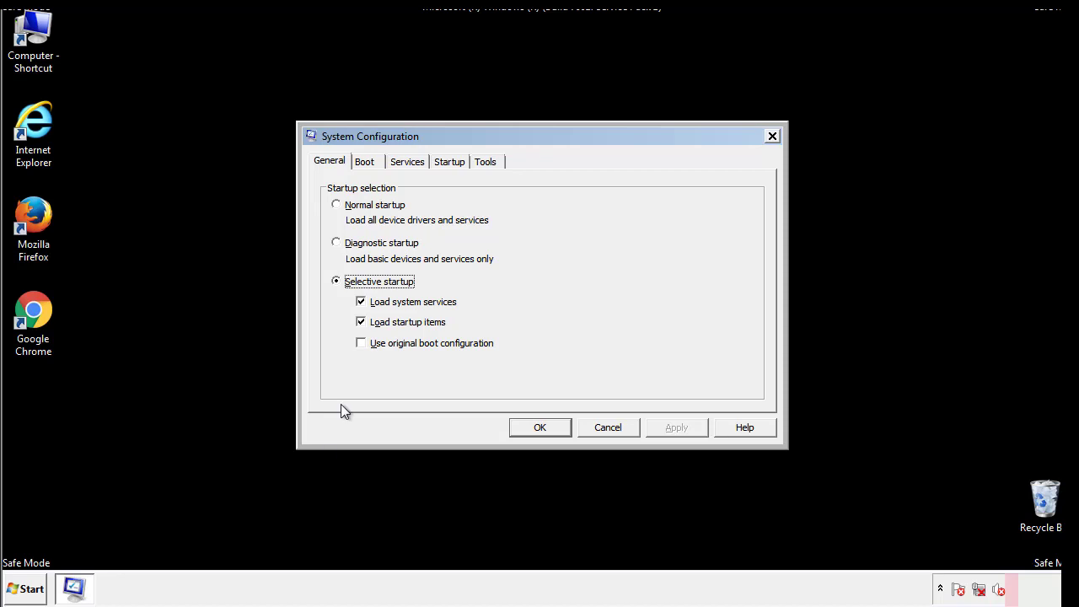
# Uncheck Safe boot on the Boot tab, apply and confirm, then choose Restart
pyautogui.click(369, 162)
pyautogui.click(344, 325)
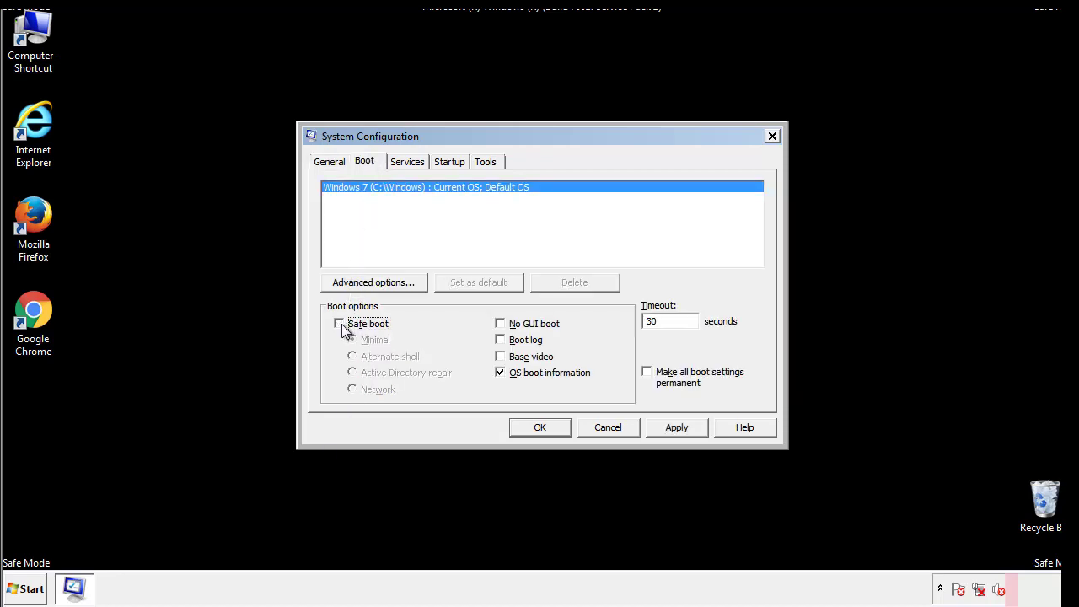
pyautogui.click(678, 428)
pyautogui.click(559, 428)
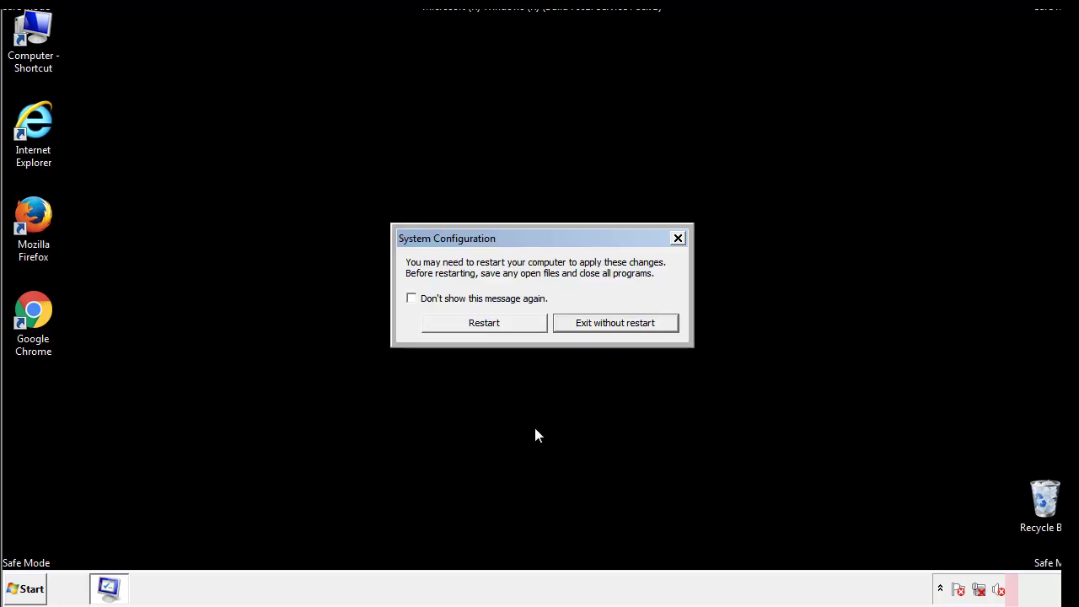
pyautogui.click(499, 329)
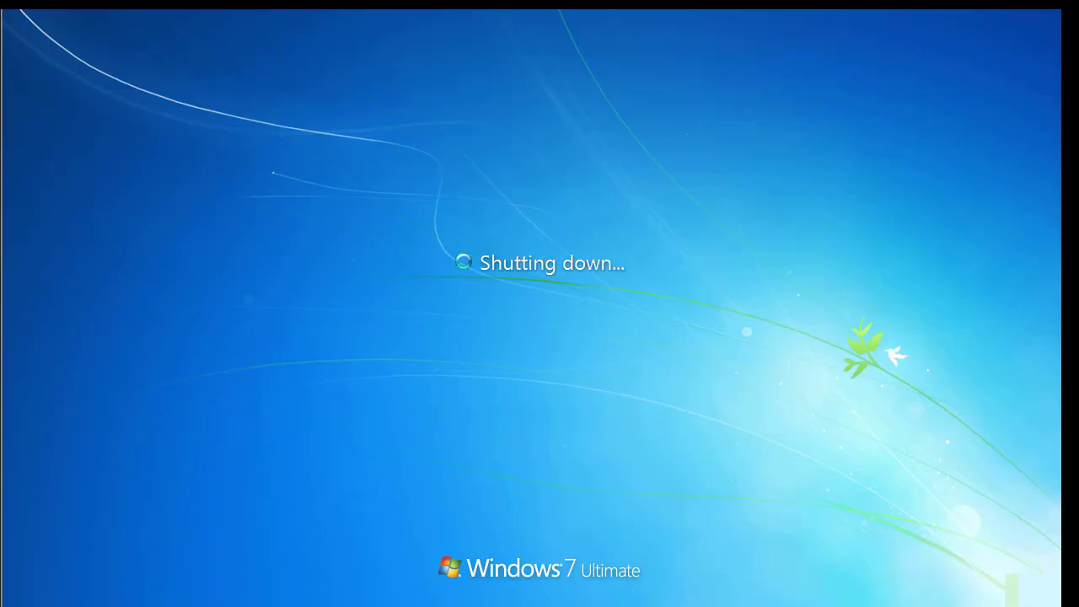